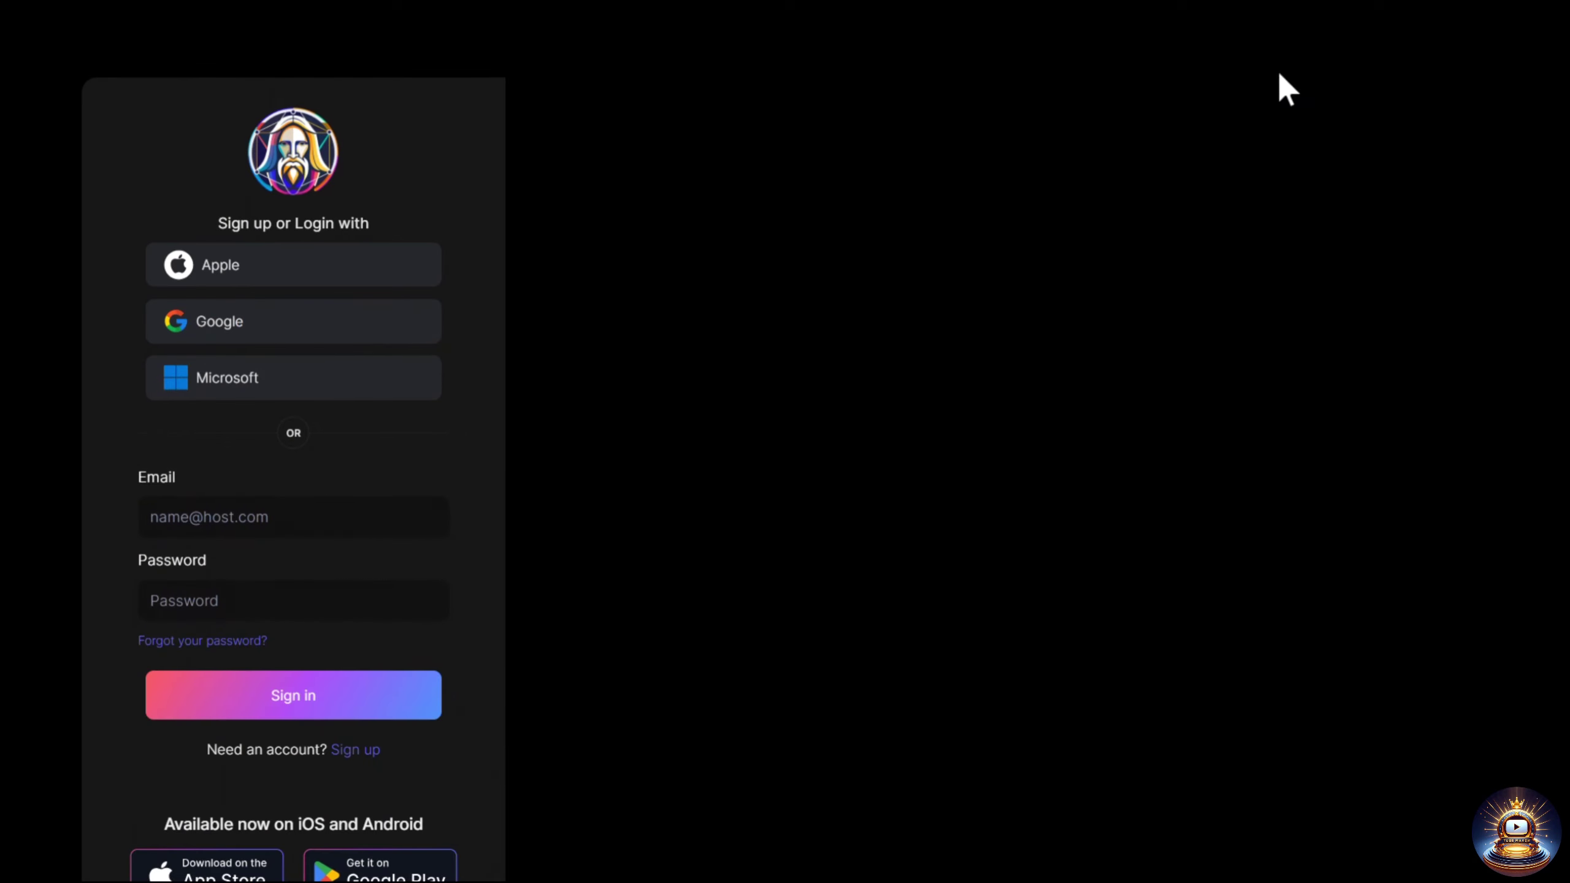
Sign in to Leonardo.Ai with a Google account and browse the Community Creations gallery on the home page.
click(386, 340)
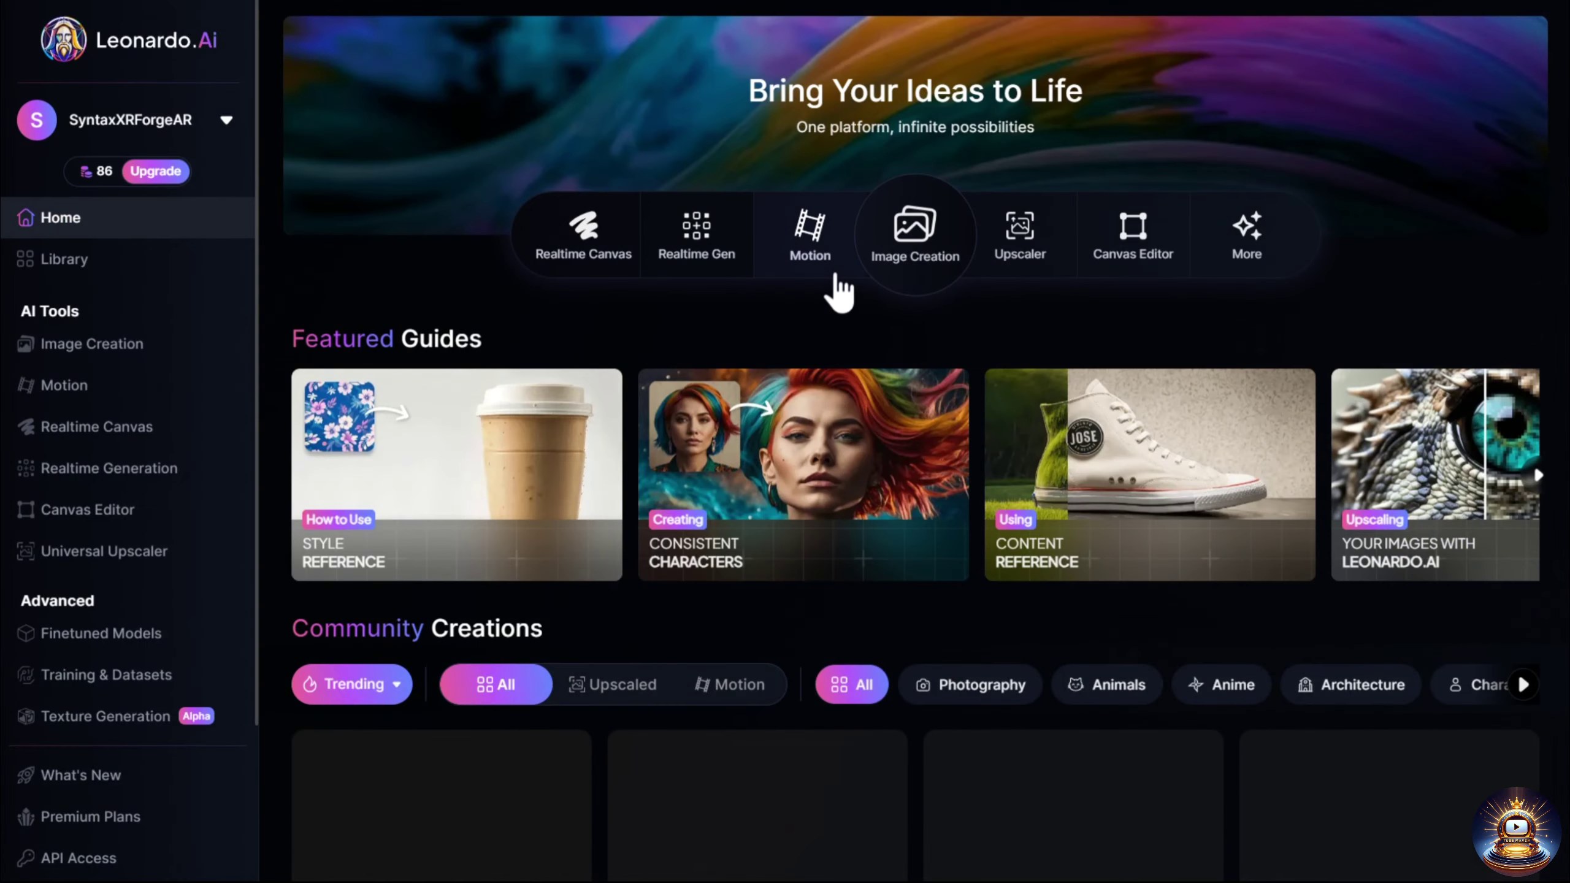
scroll(887, 250, down, 3)
scroll(885, 256, down, 8)
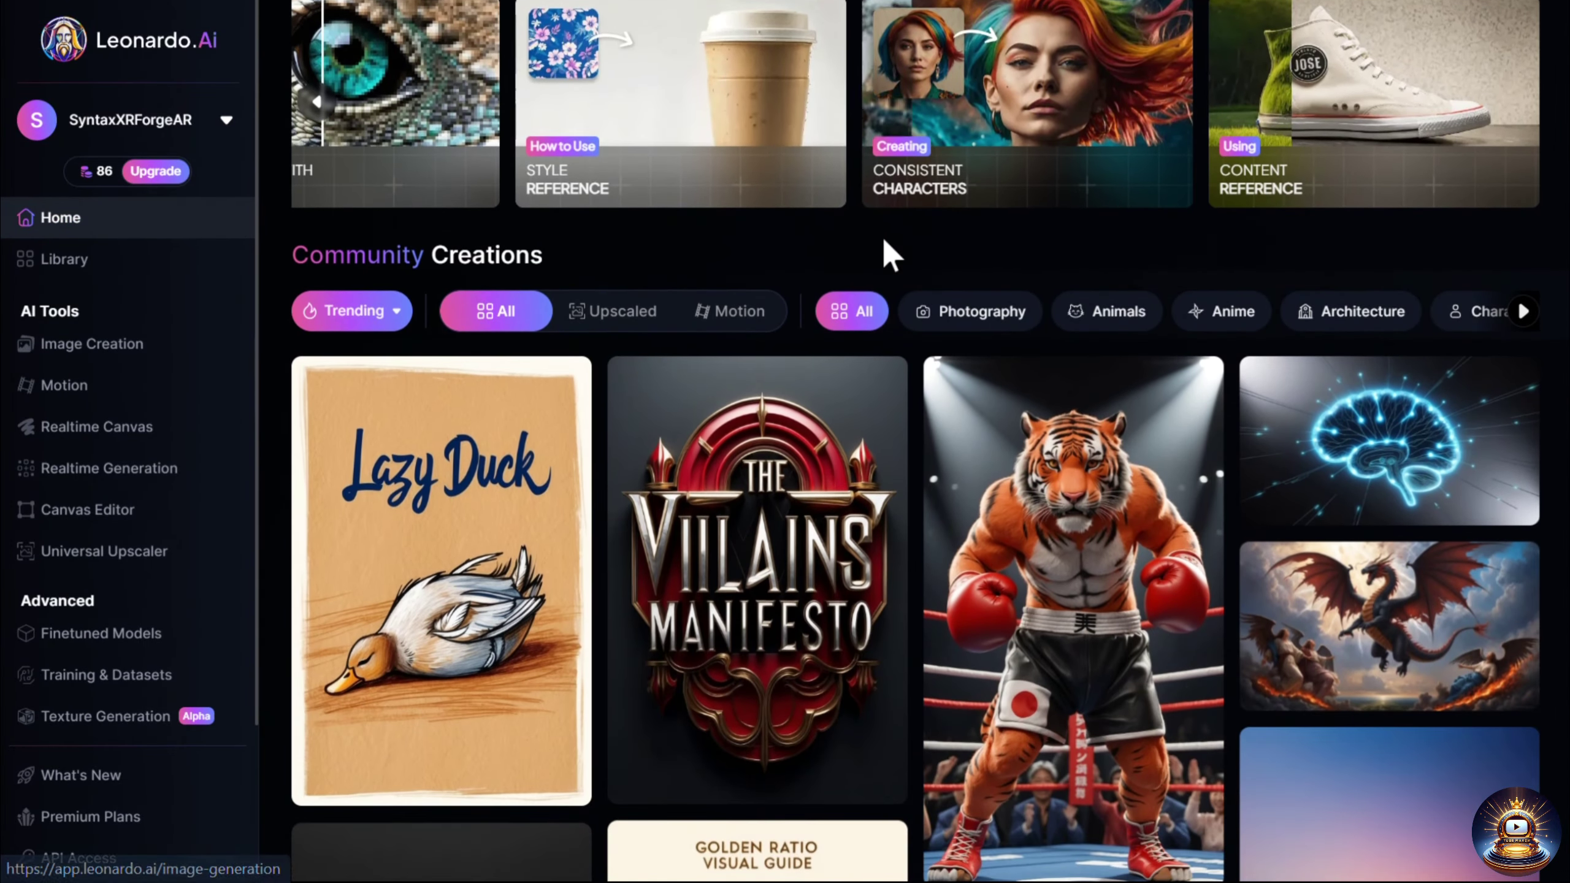
scroll(887, 256, down, 7)
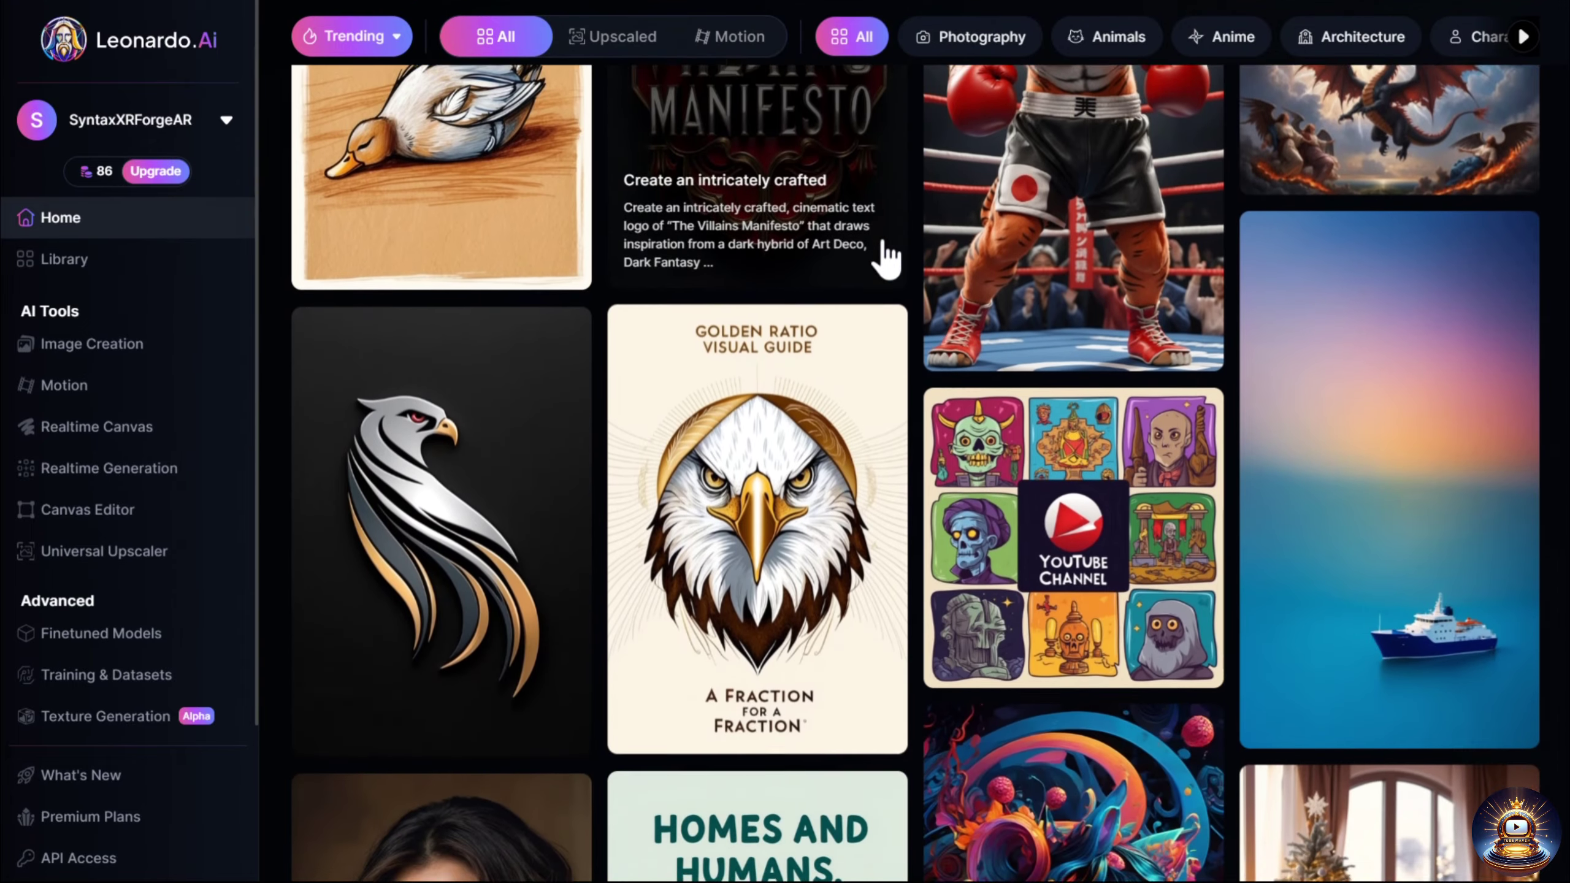
scroll(886, 256, down, 3)
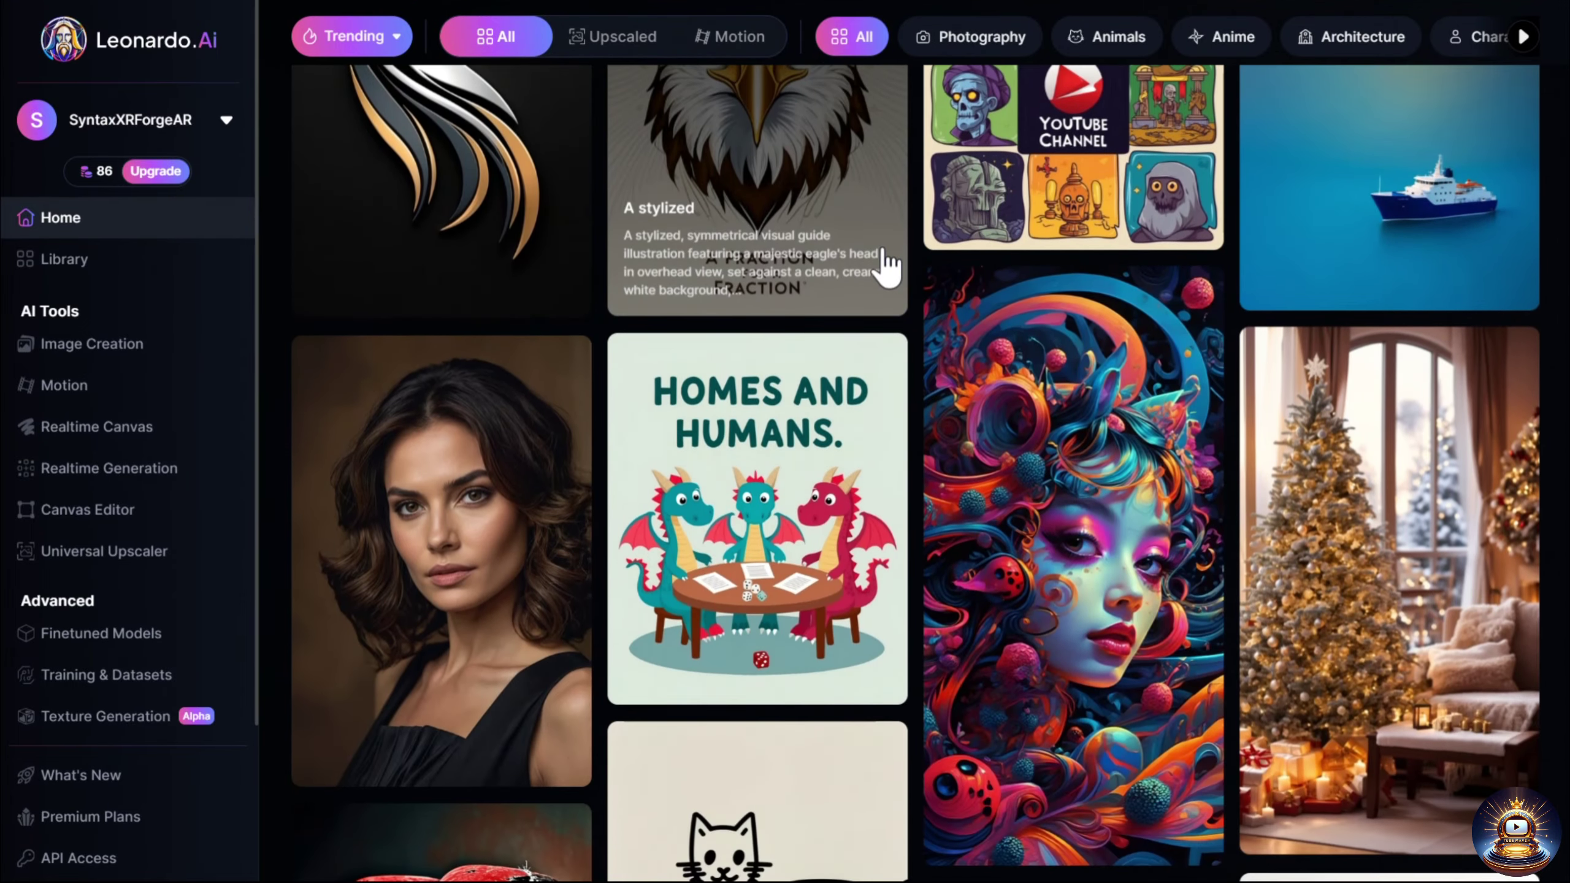
scroll(886, 263, up, 2)
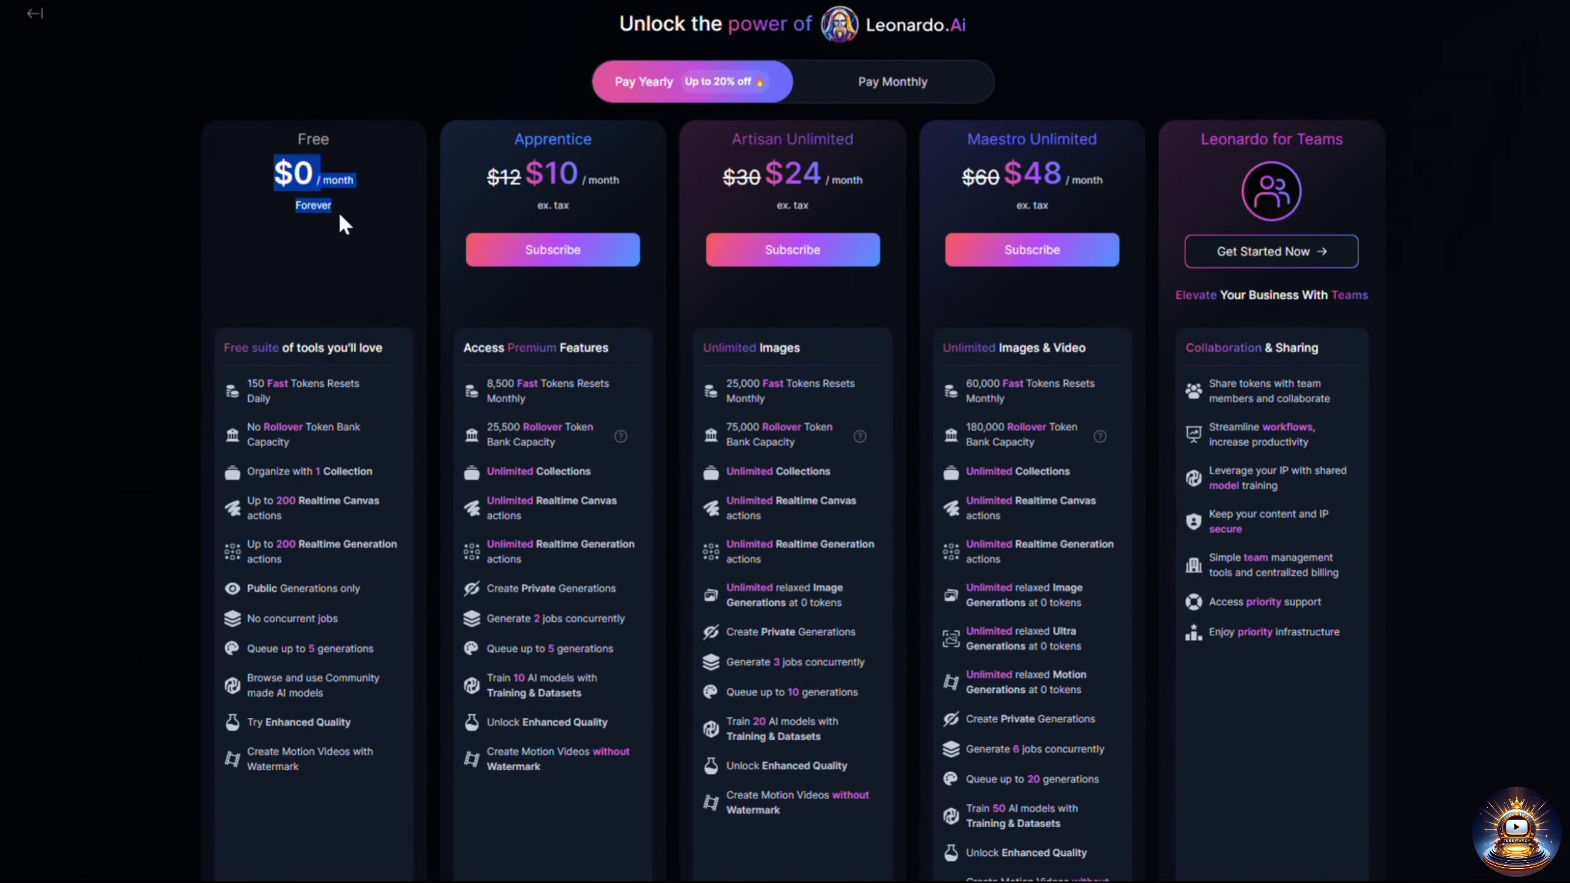
Check the Free plan's daily token allowance on the pricing page and open the Image Creation tool.
drag(246, 382, 263, 398)
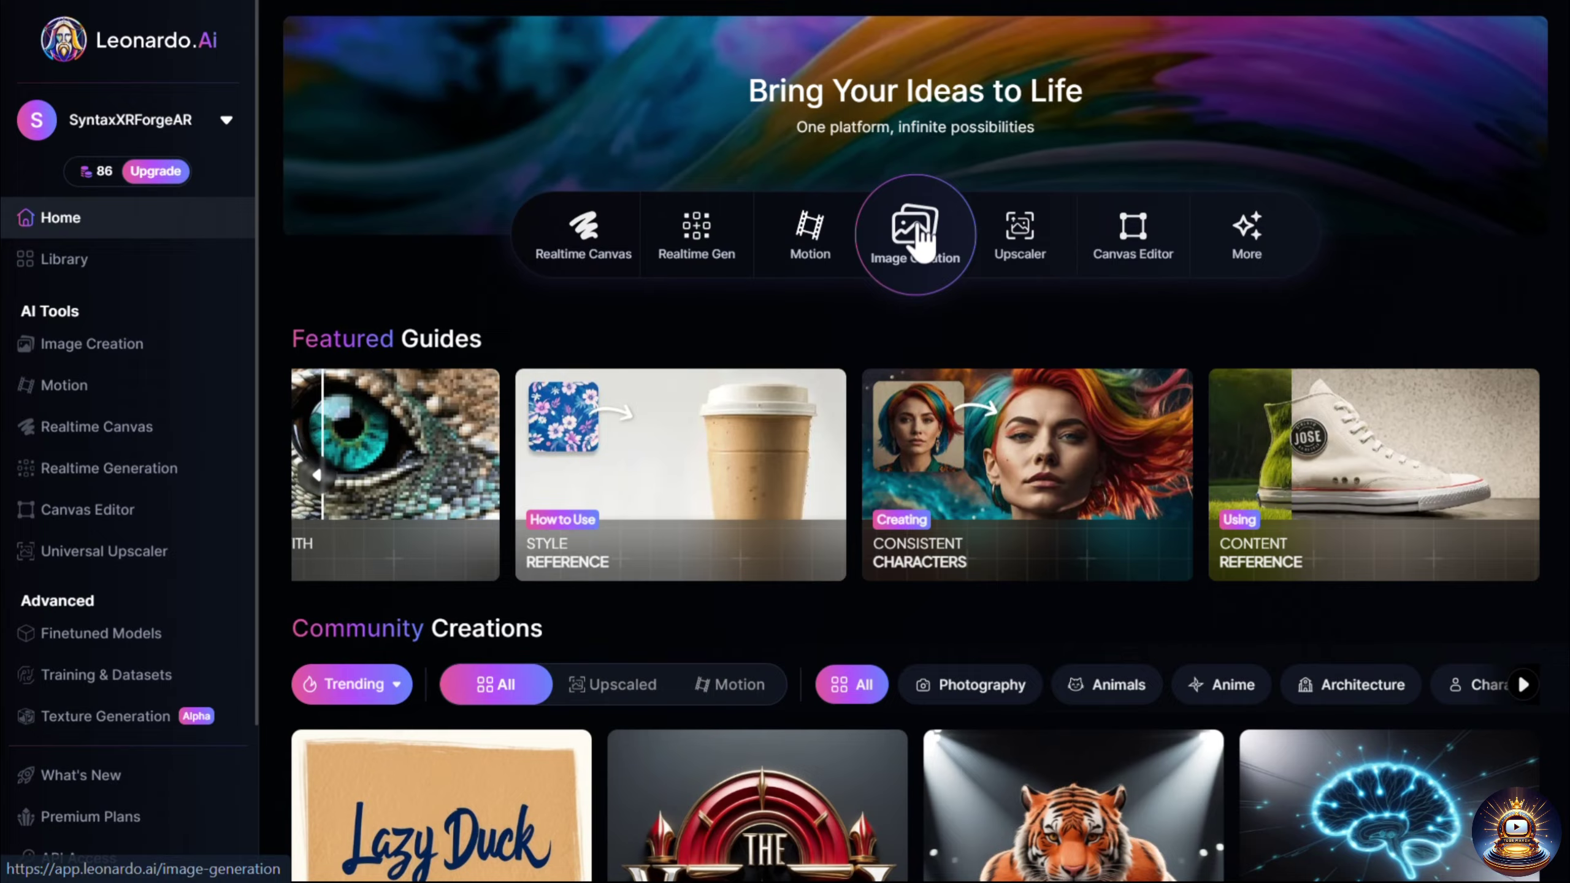
click(920, 237)
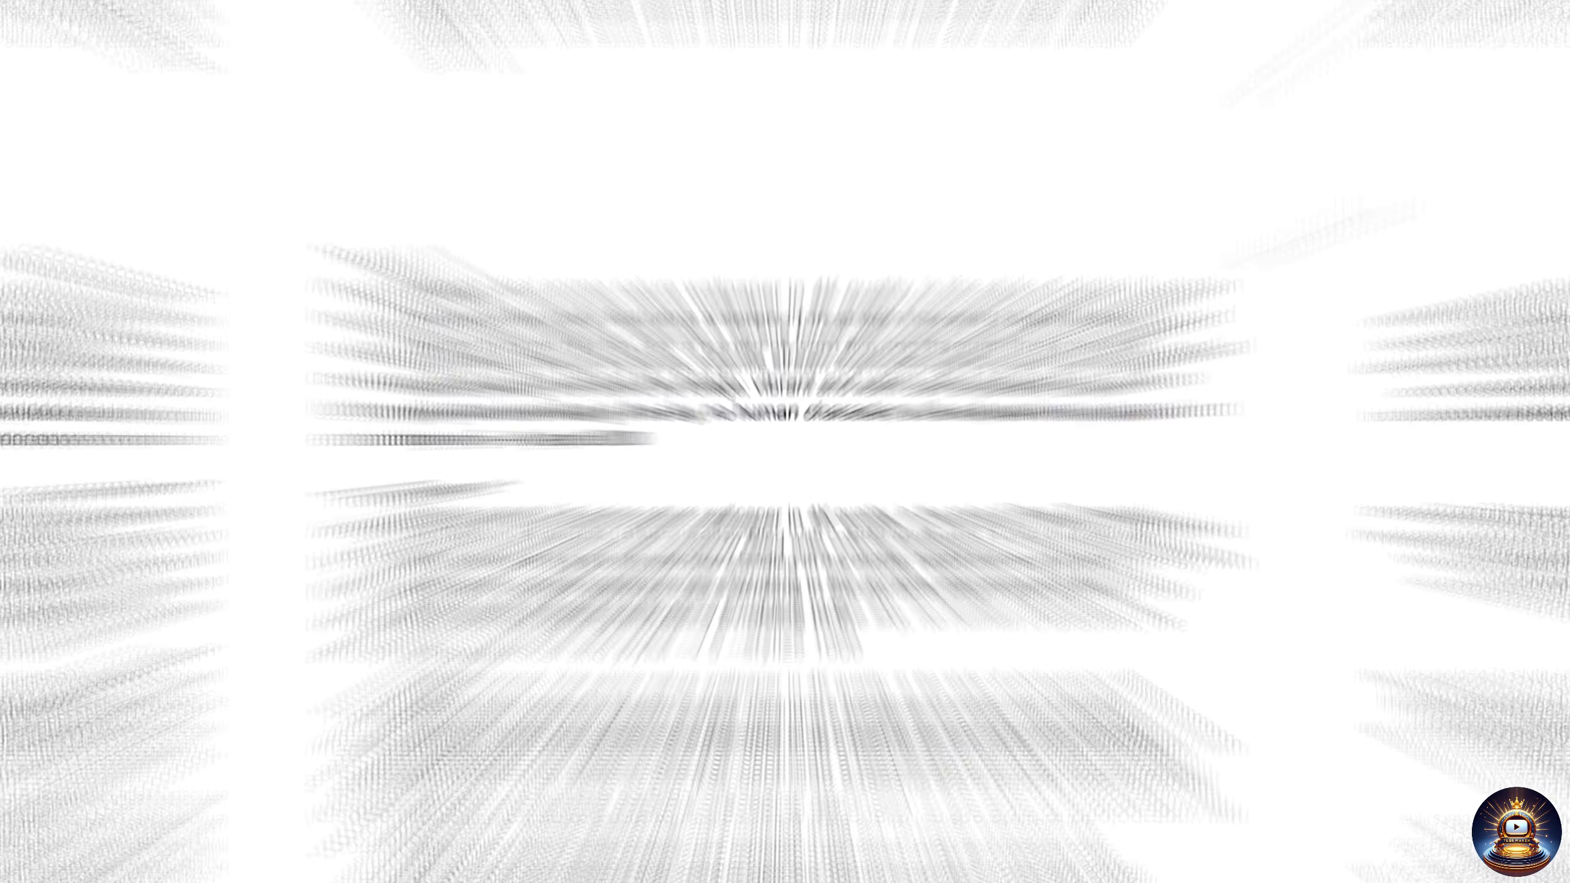
Review the wallpaper prompts in the document and paste the serene forest digital illustration prompt into the image prompt.
scroll(1529, 119, down, 10)
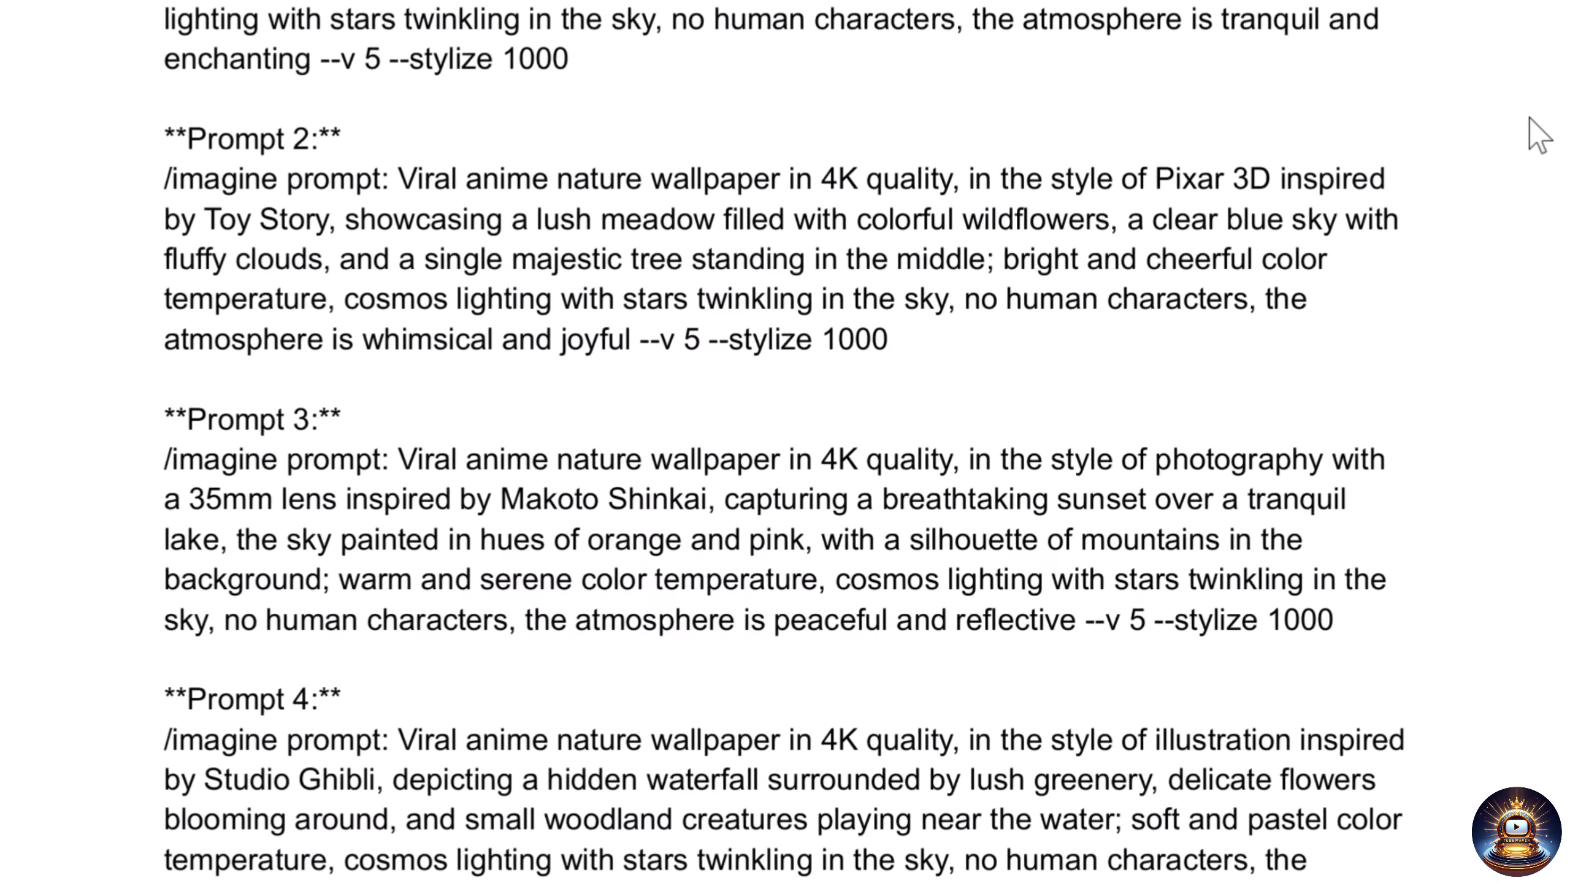
scroll(1529, 119, down, 15)
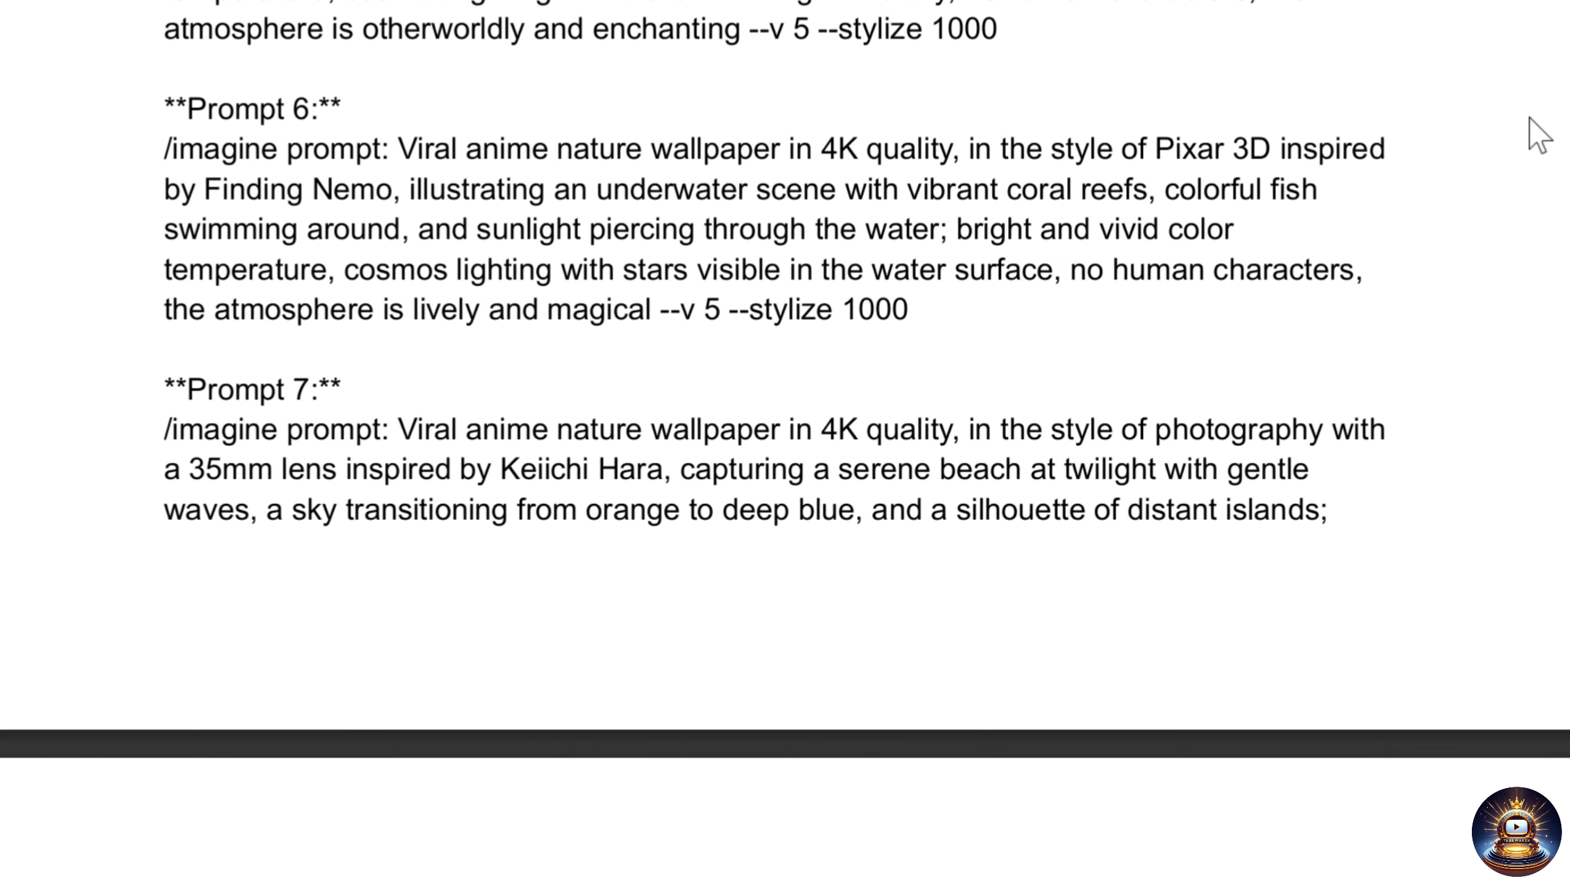
scroll(1533, 133, down, 10)
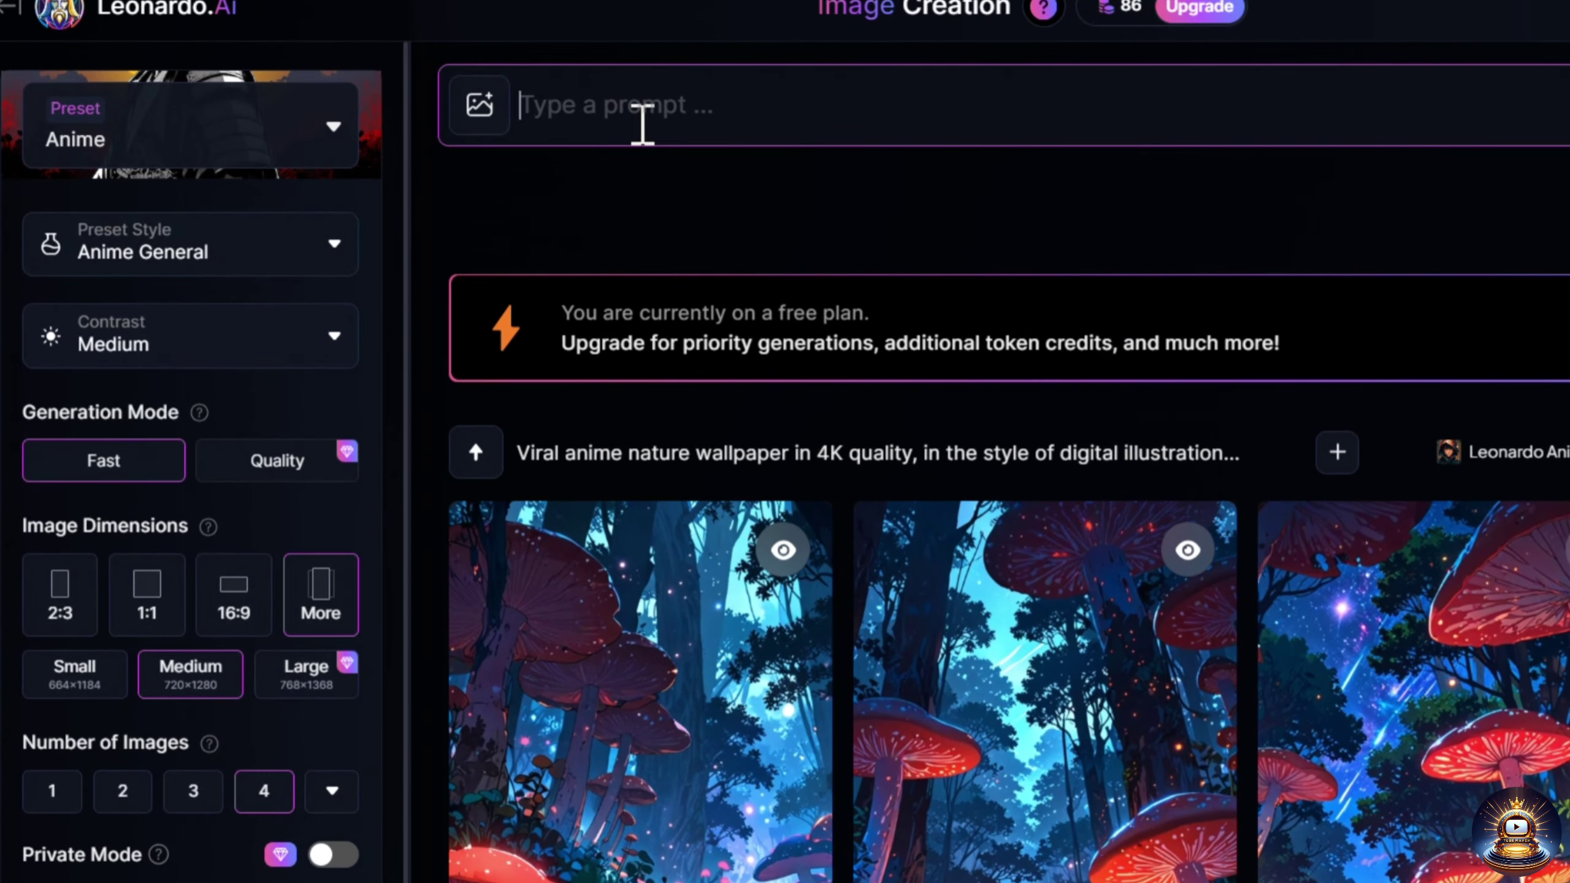
right_click(640, 124)
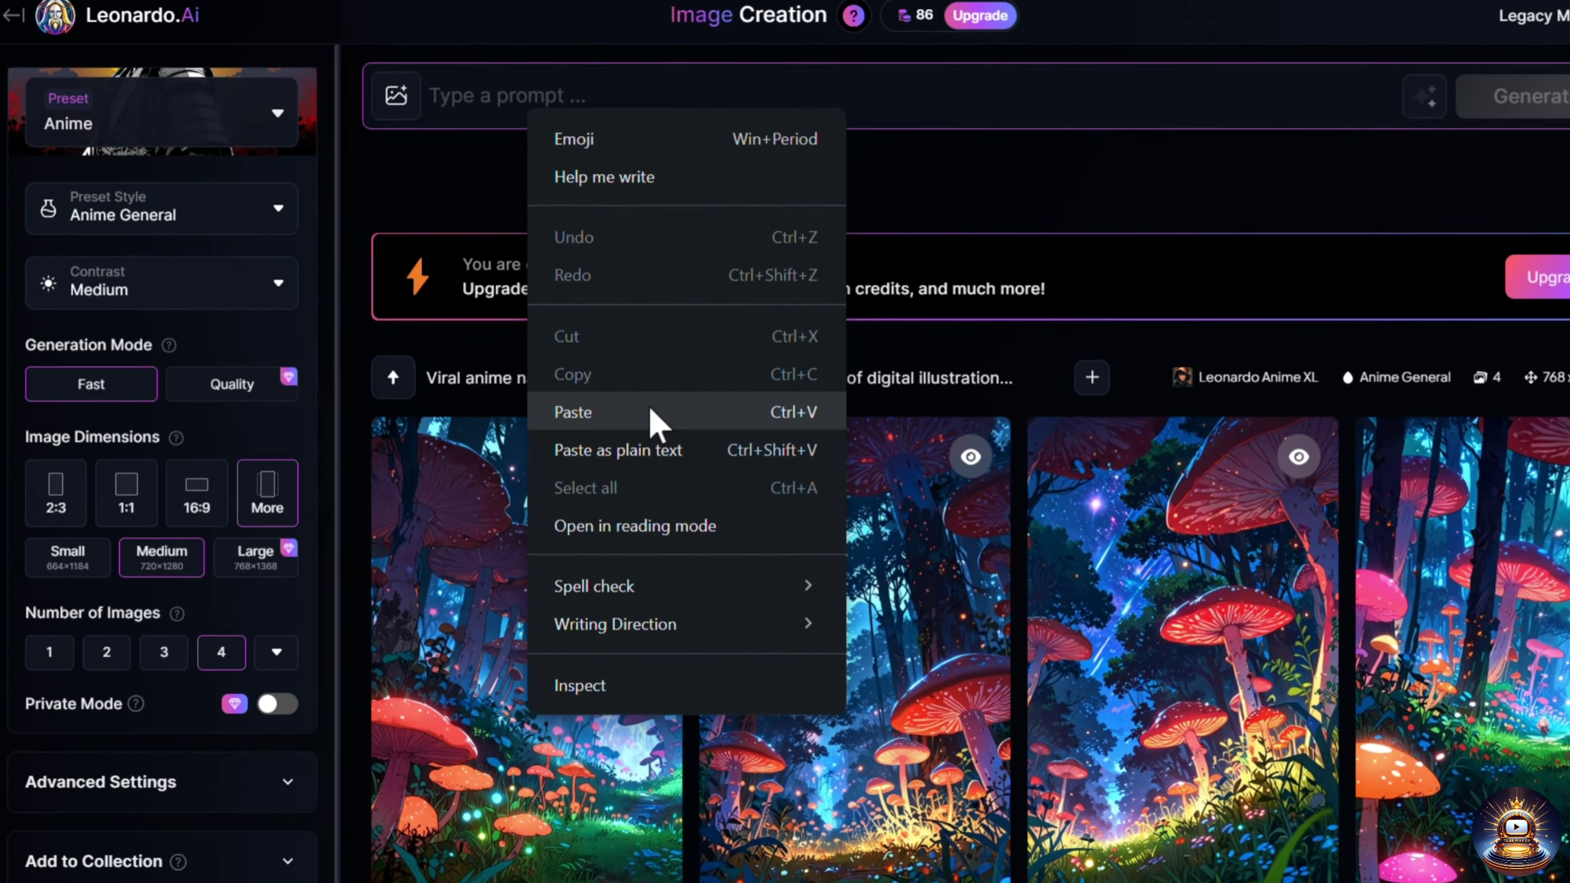
click(650, 409)
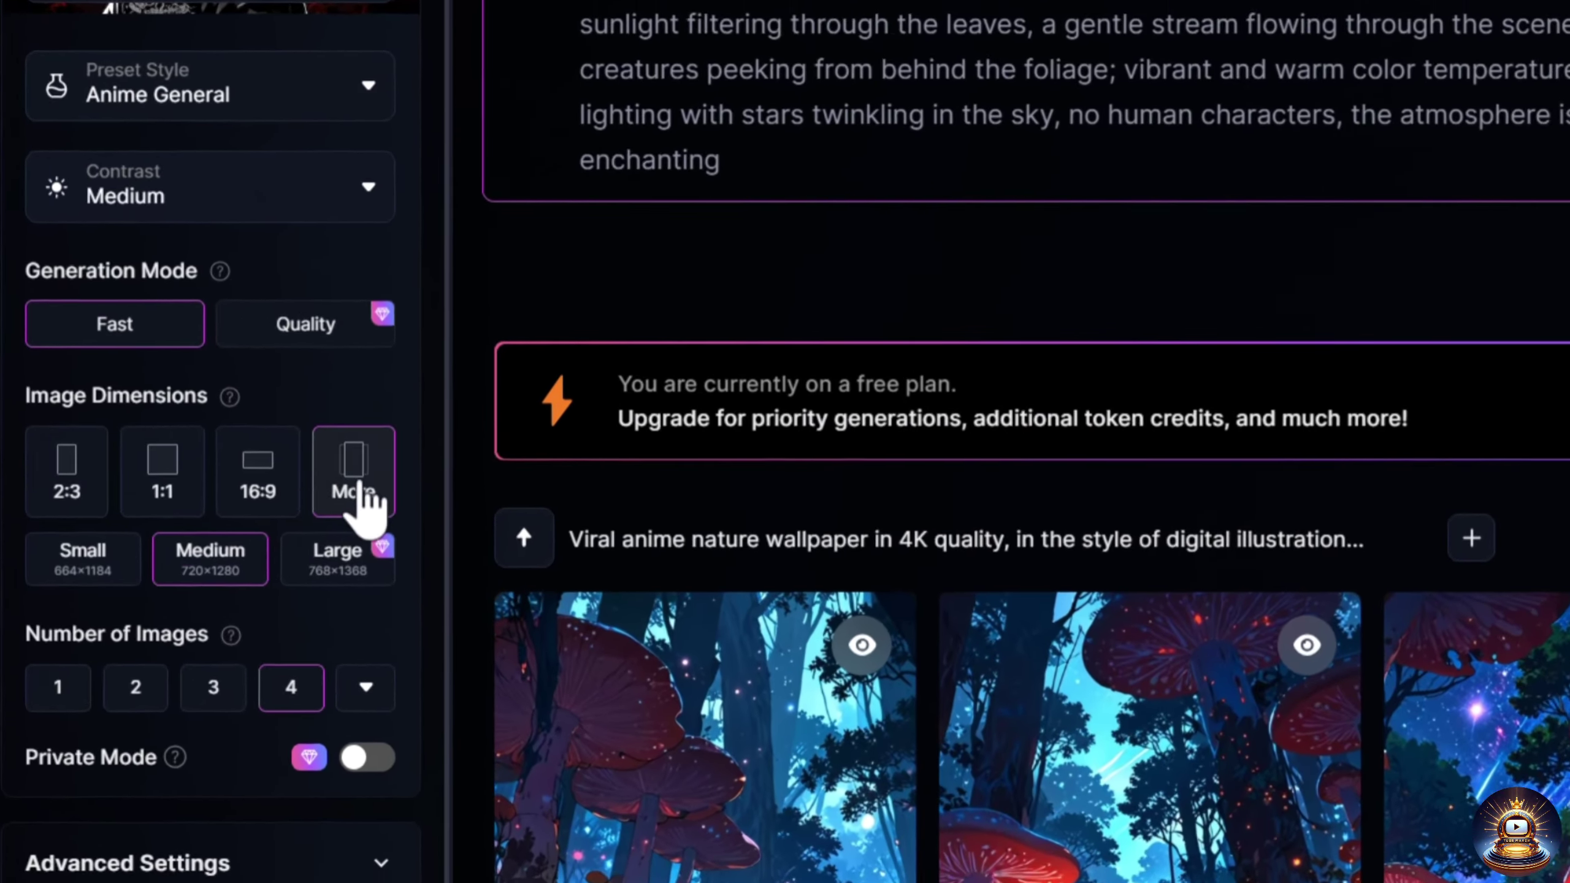
Review the Mobile (9:16) dimensions and Anime preset, generate four images from the forest prompt, and look through them.
click(294, 480)
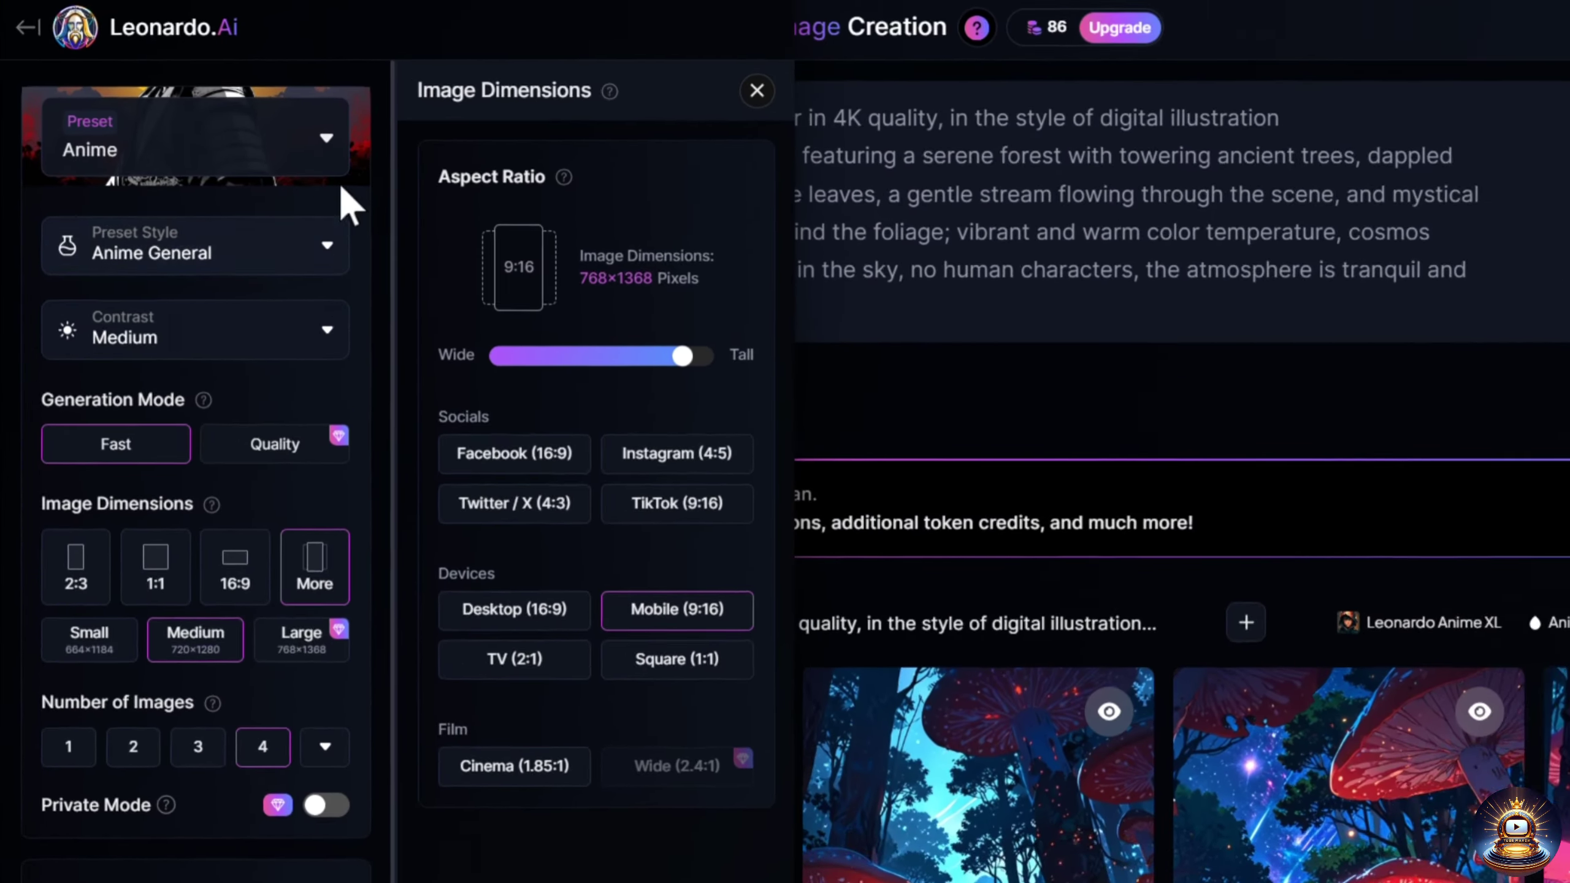
click(336, 179)
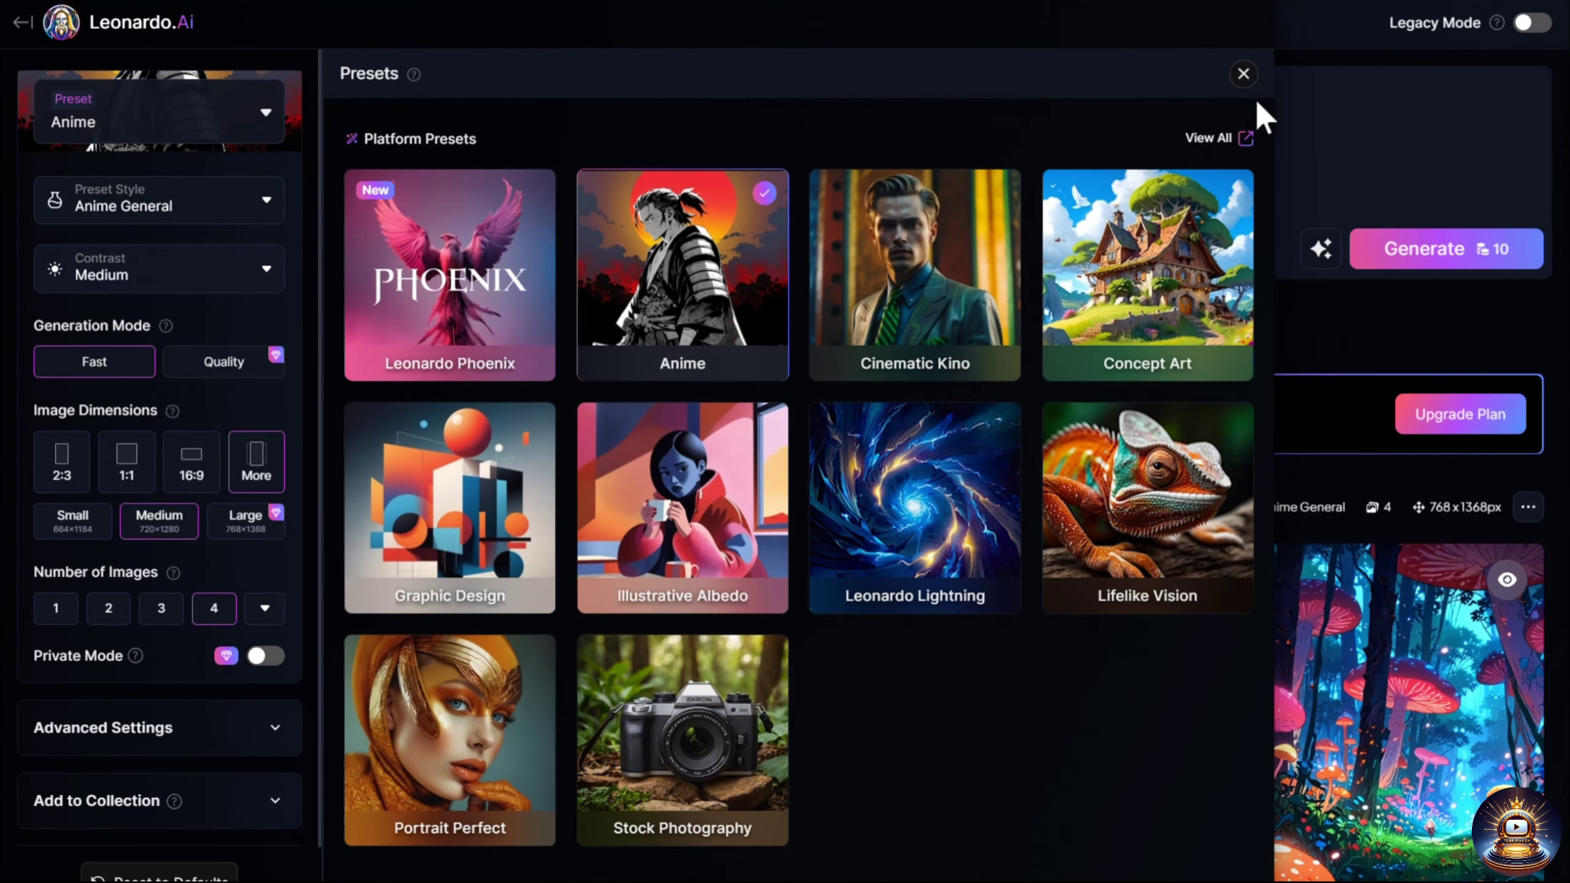
click(1243, 73)
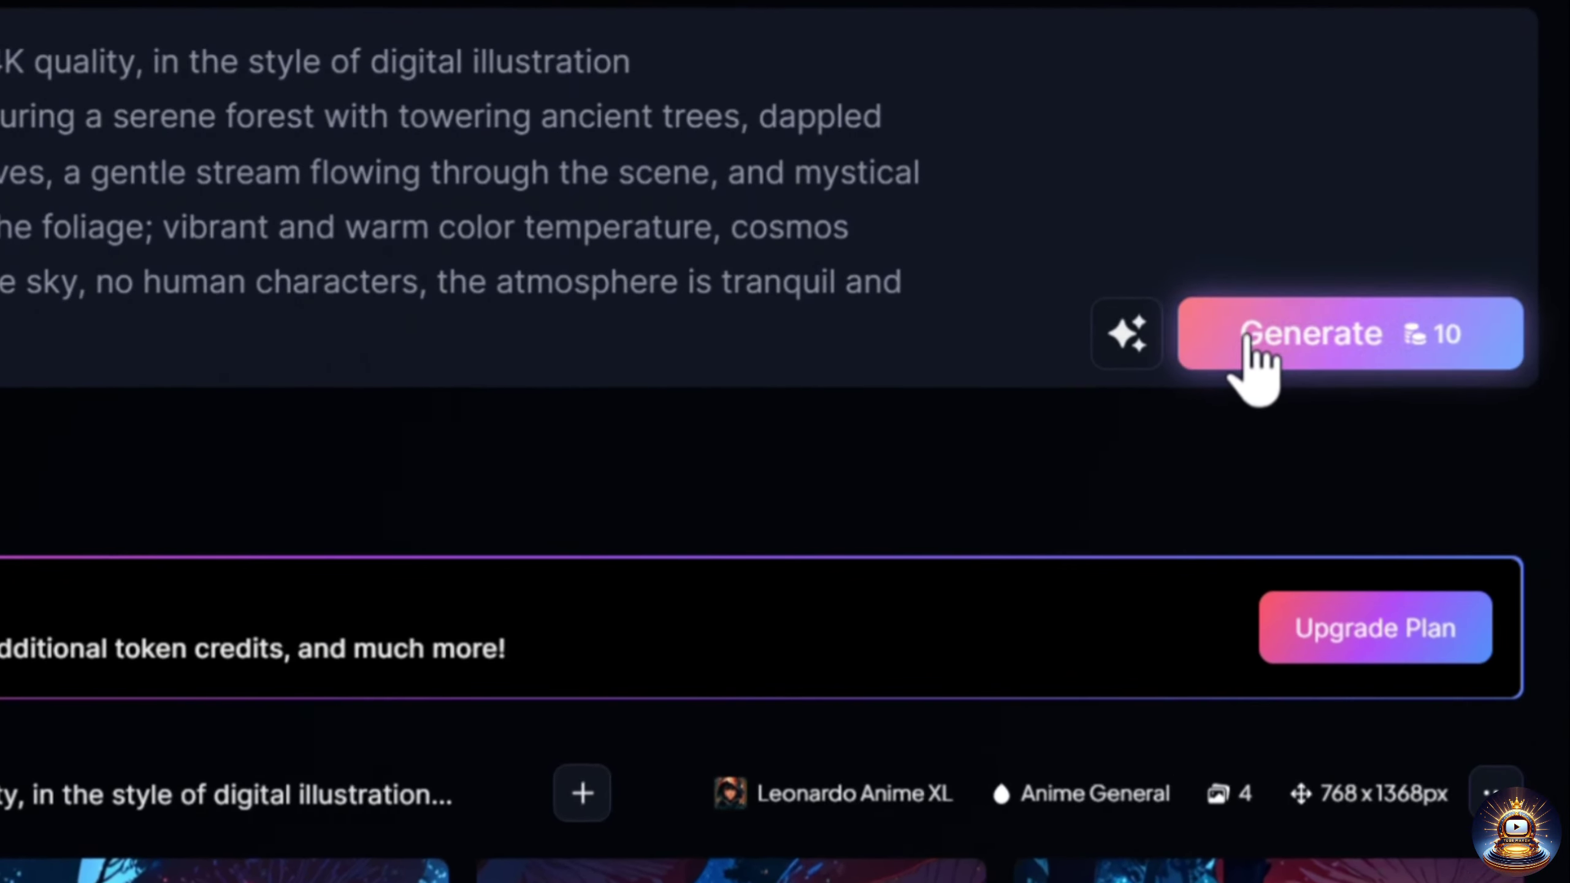
click(1390, 250)
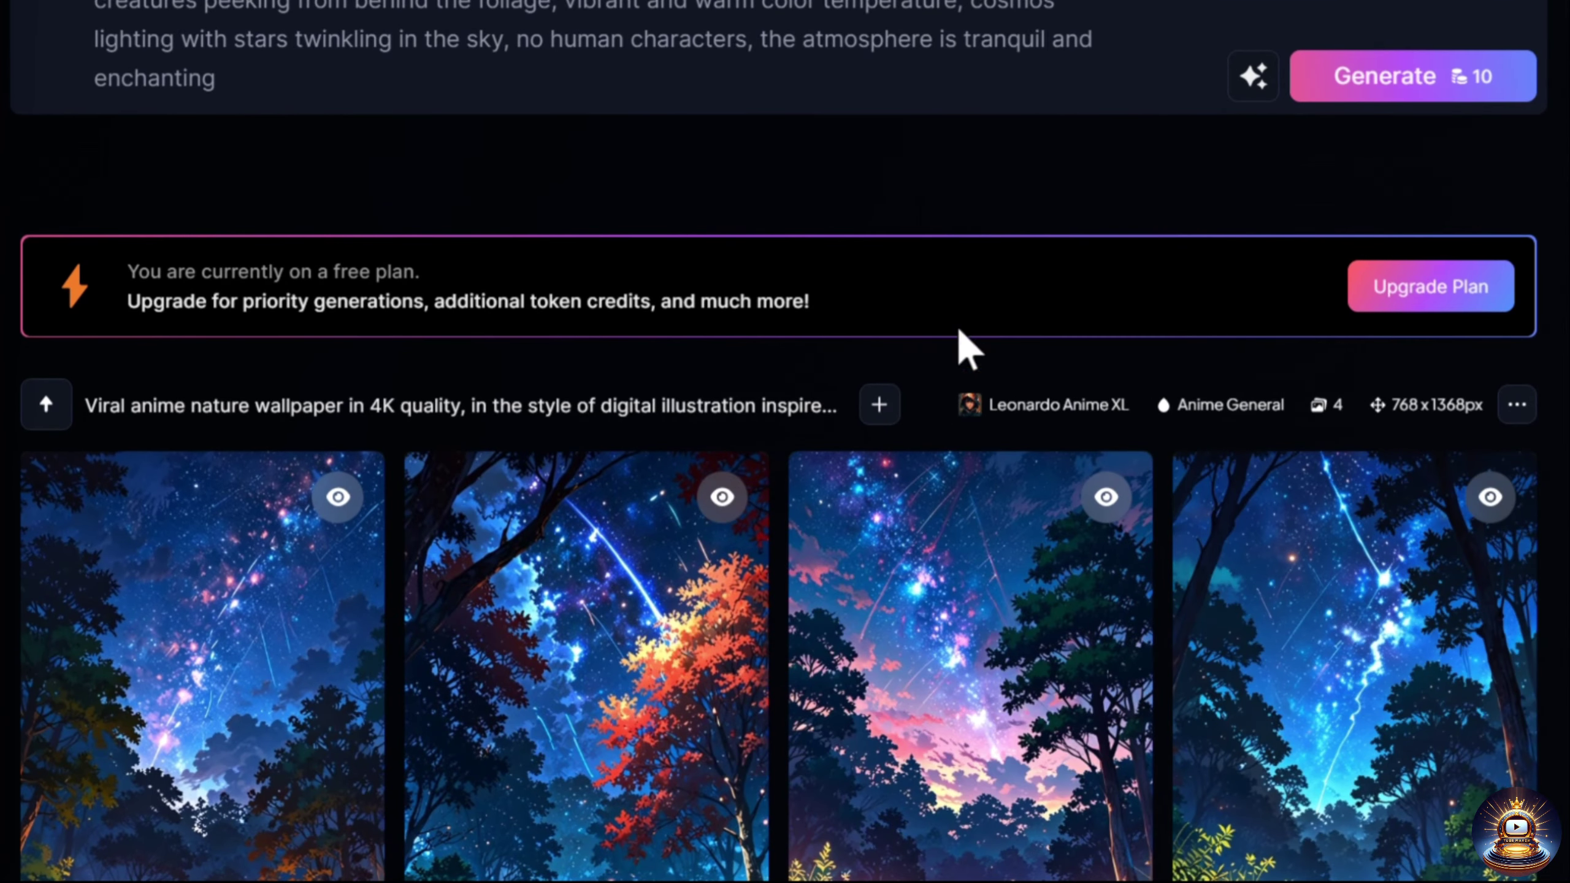
scroll(1095, 523, down, 5)
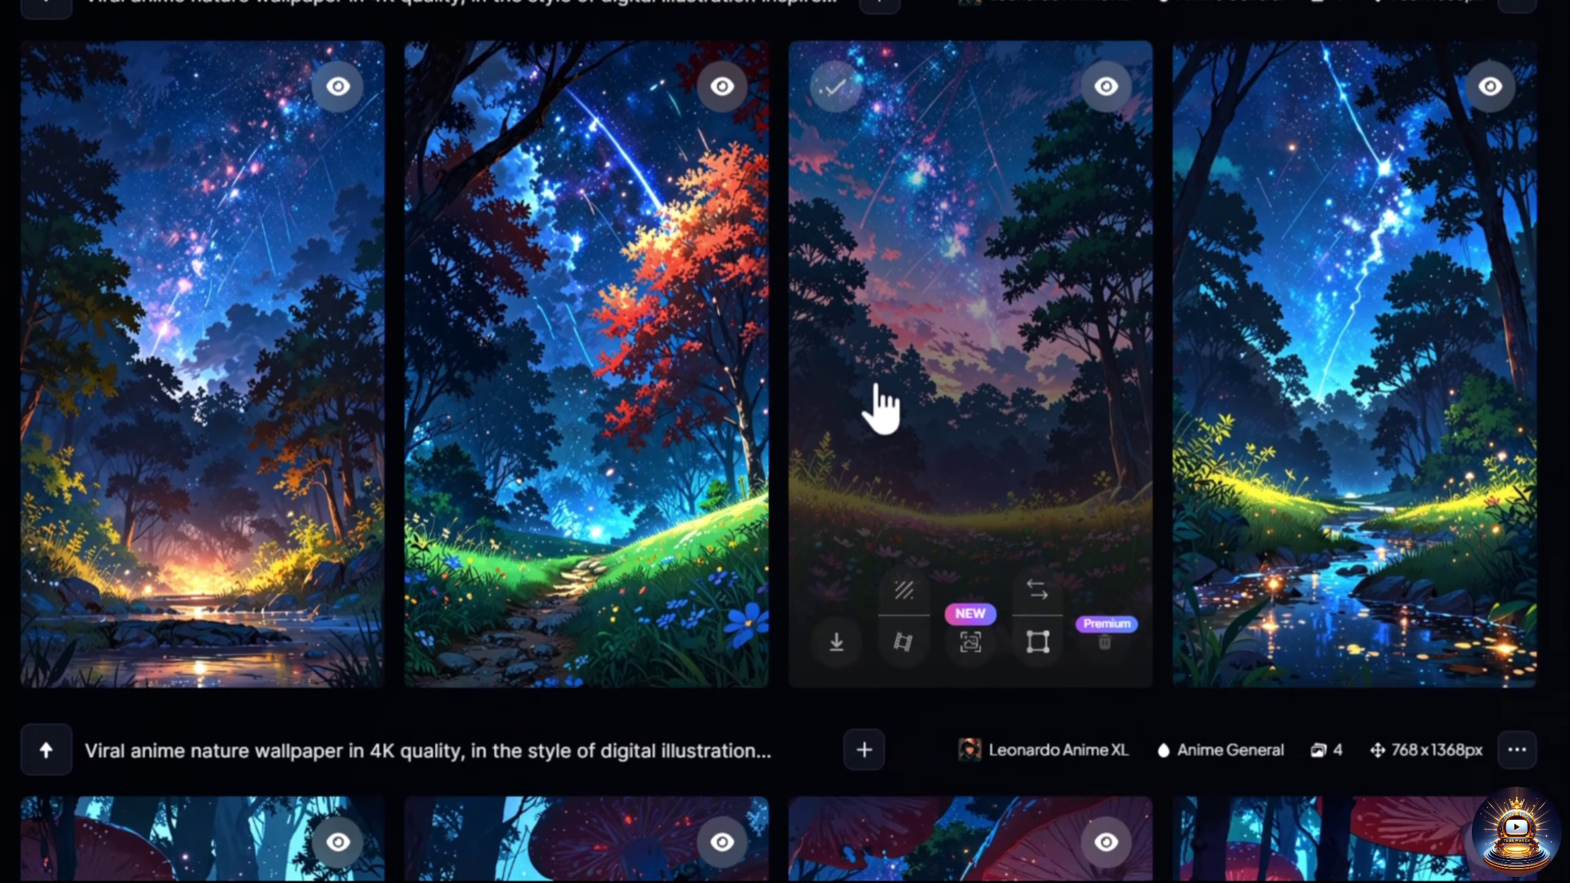
scroll(881, 409, down, 15)
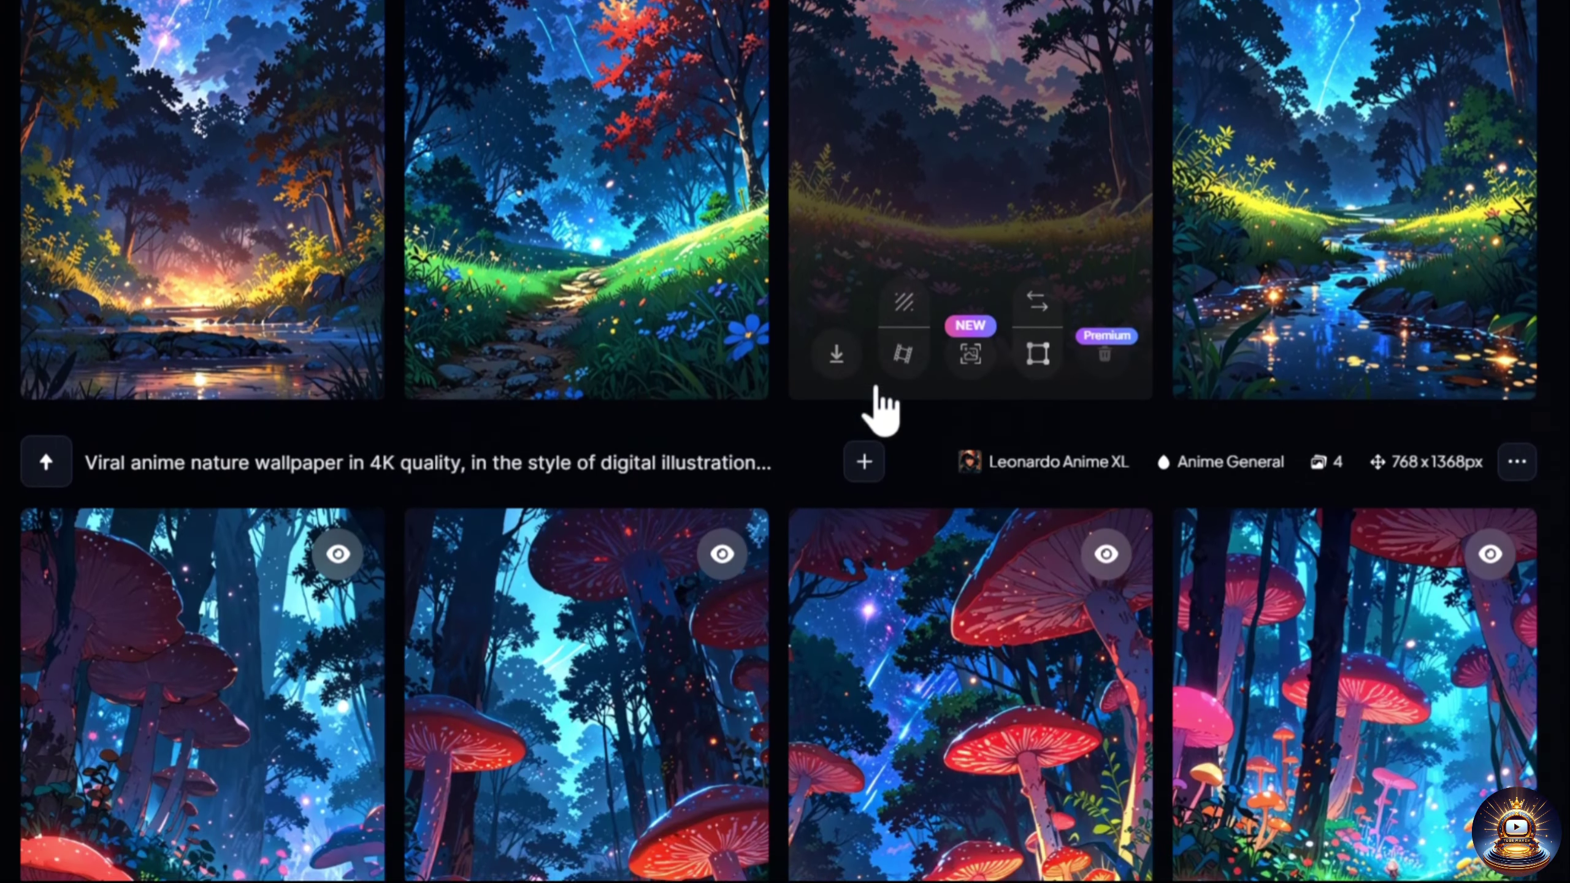
scroll(881, 409, down, 18)
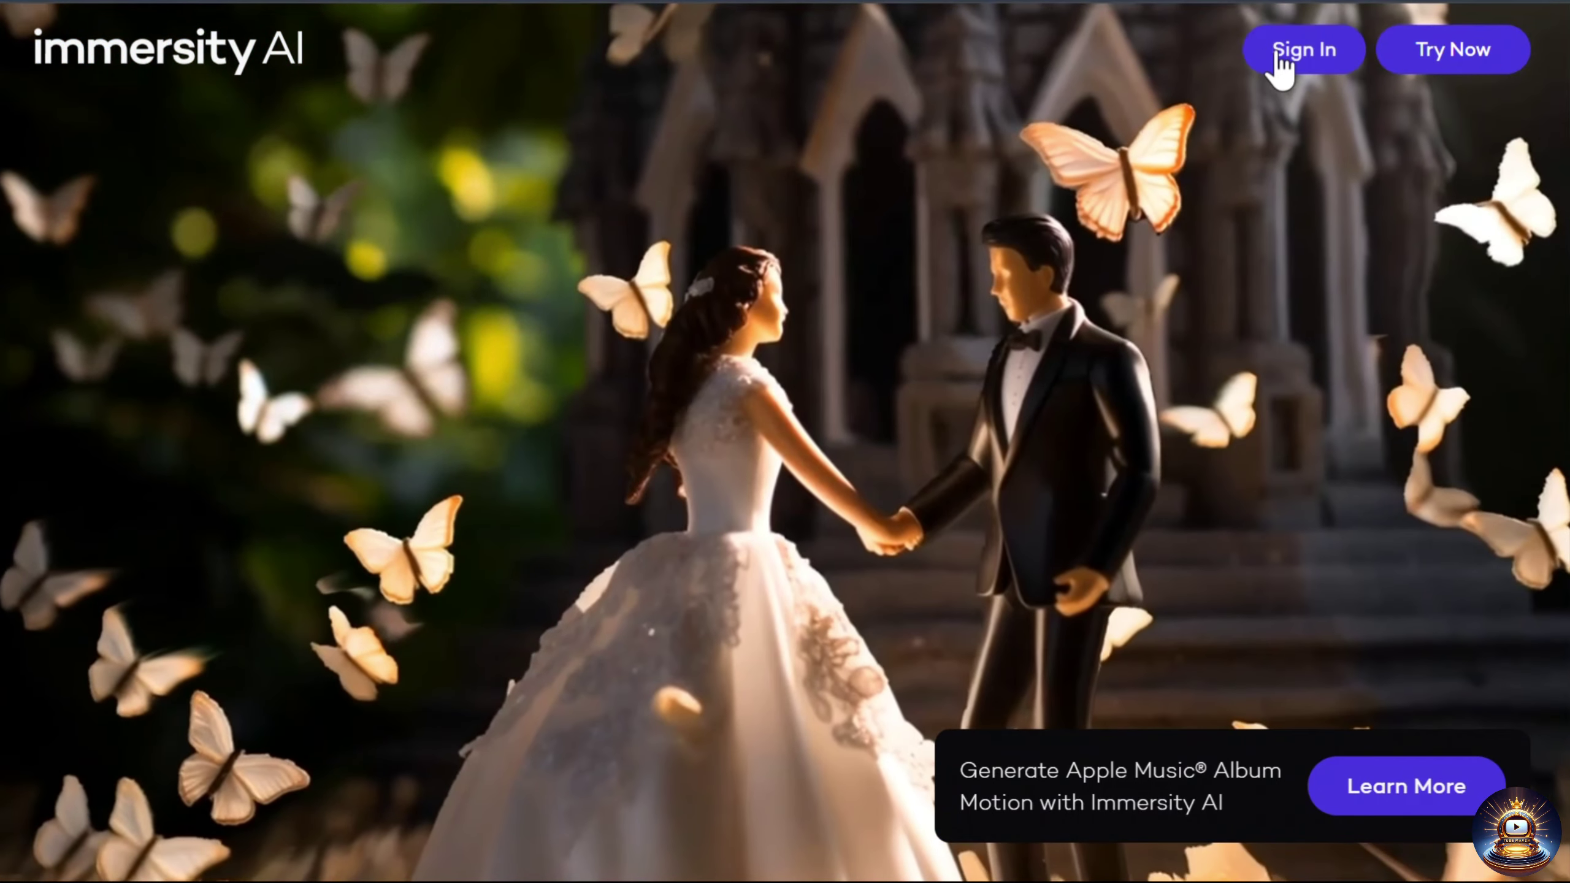
Switch to Immersity AI, sign in, and upload the first Leonardo_Anime_XL wallpaper JPG from today's files.
click(1277, 57)
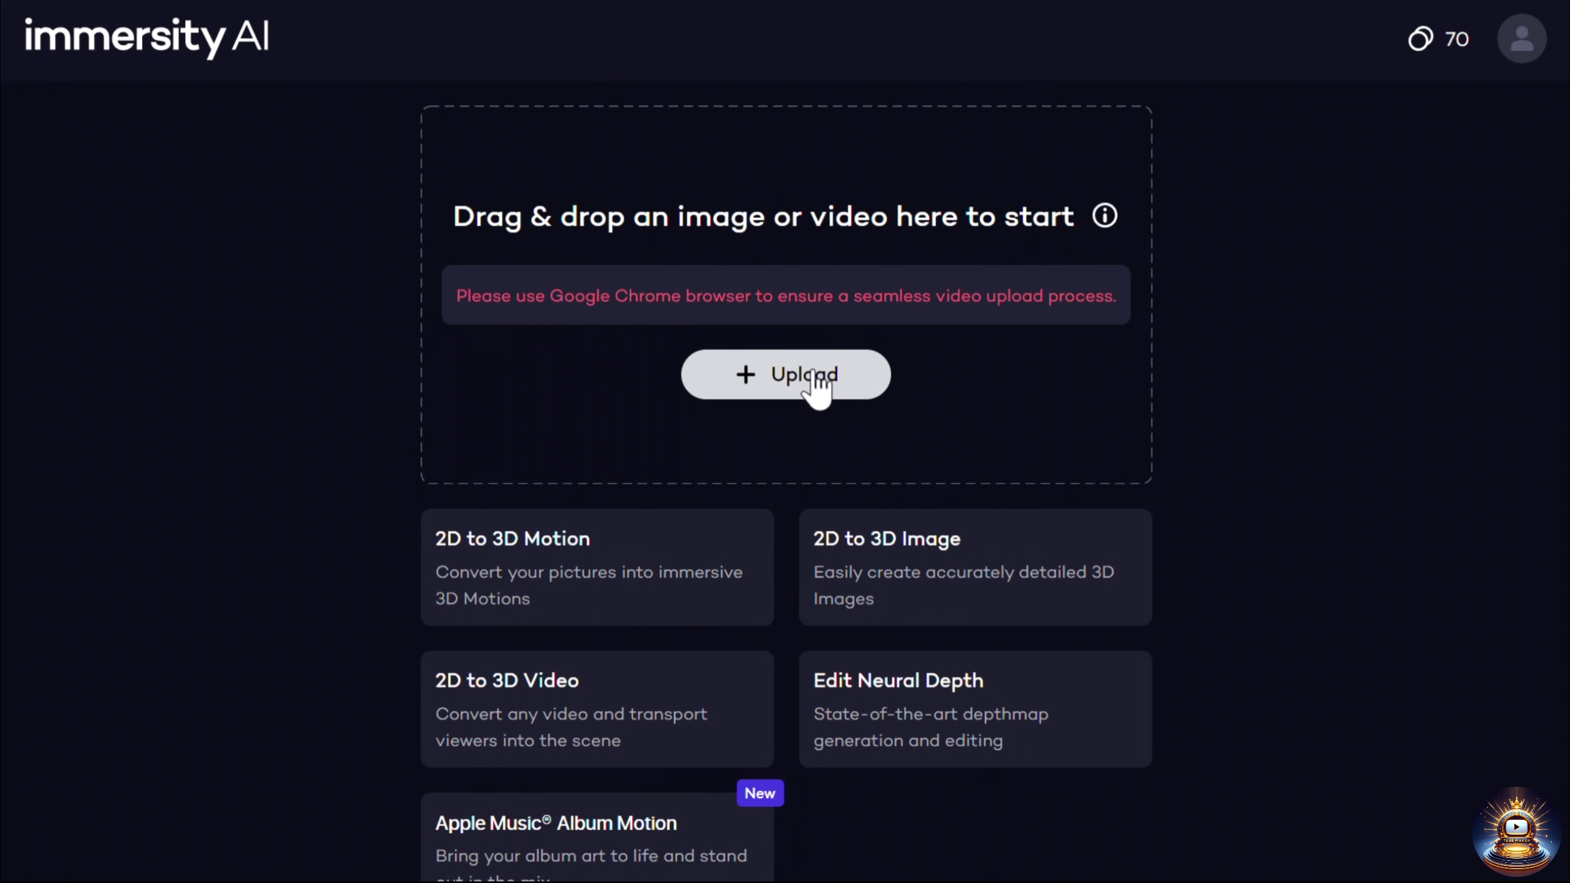
click(797, 378)
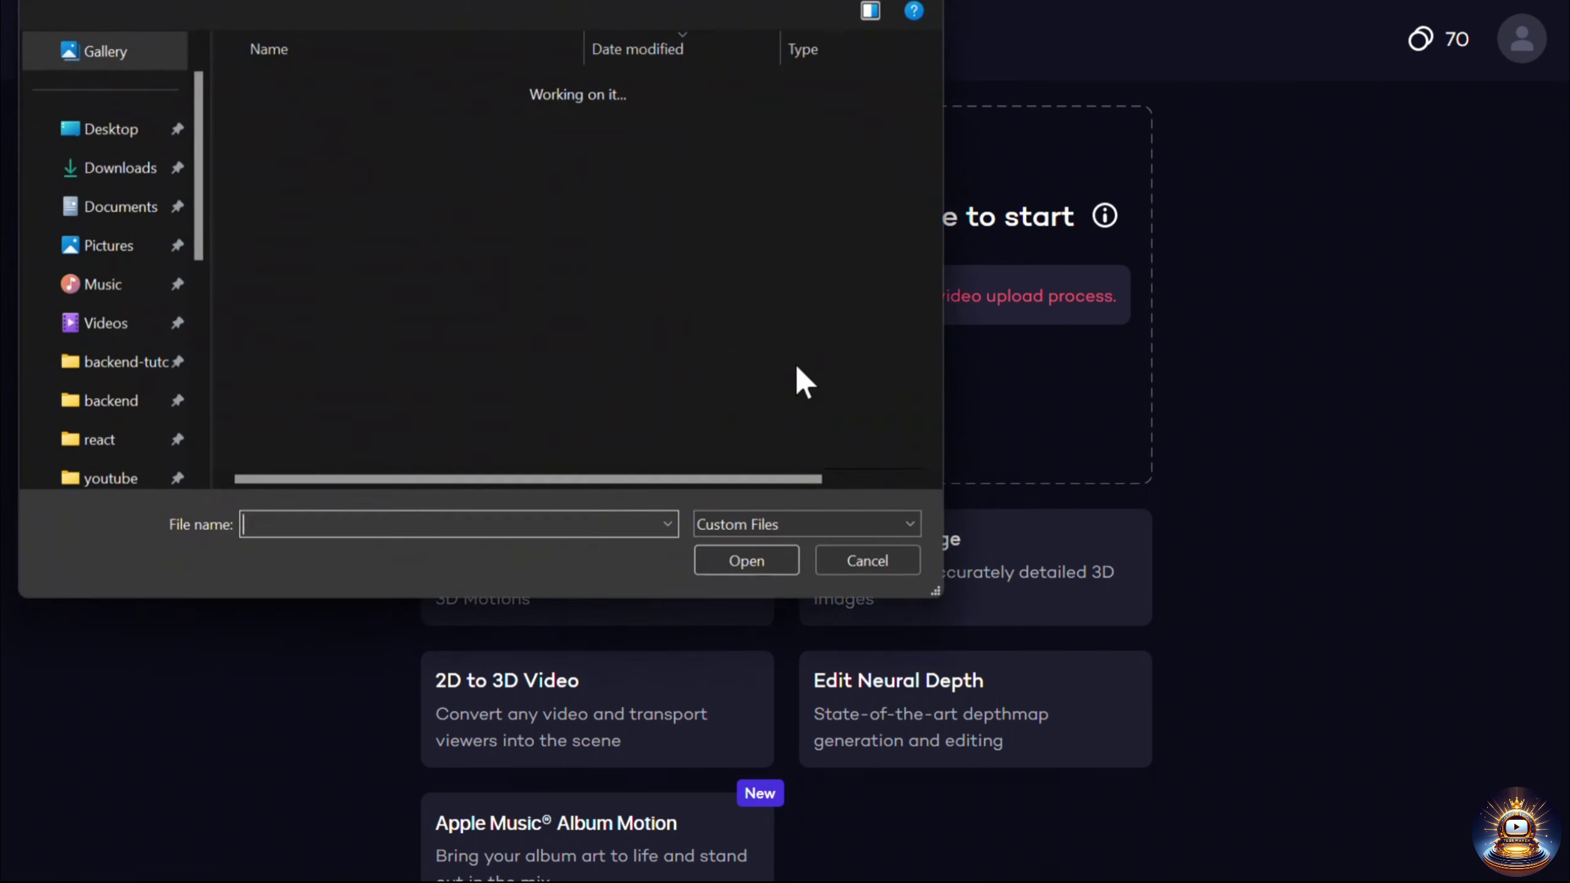
click(760, 118)
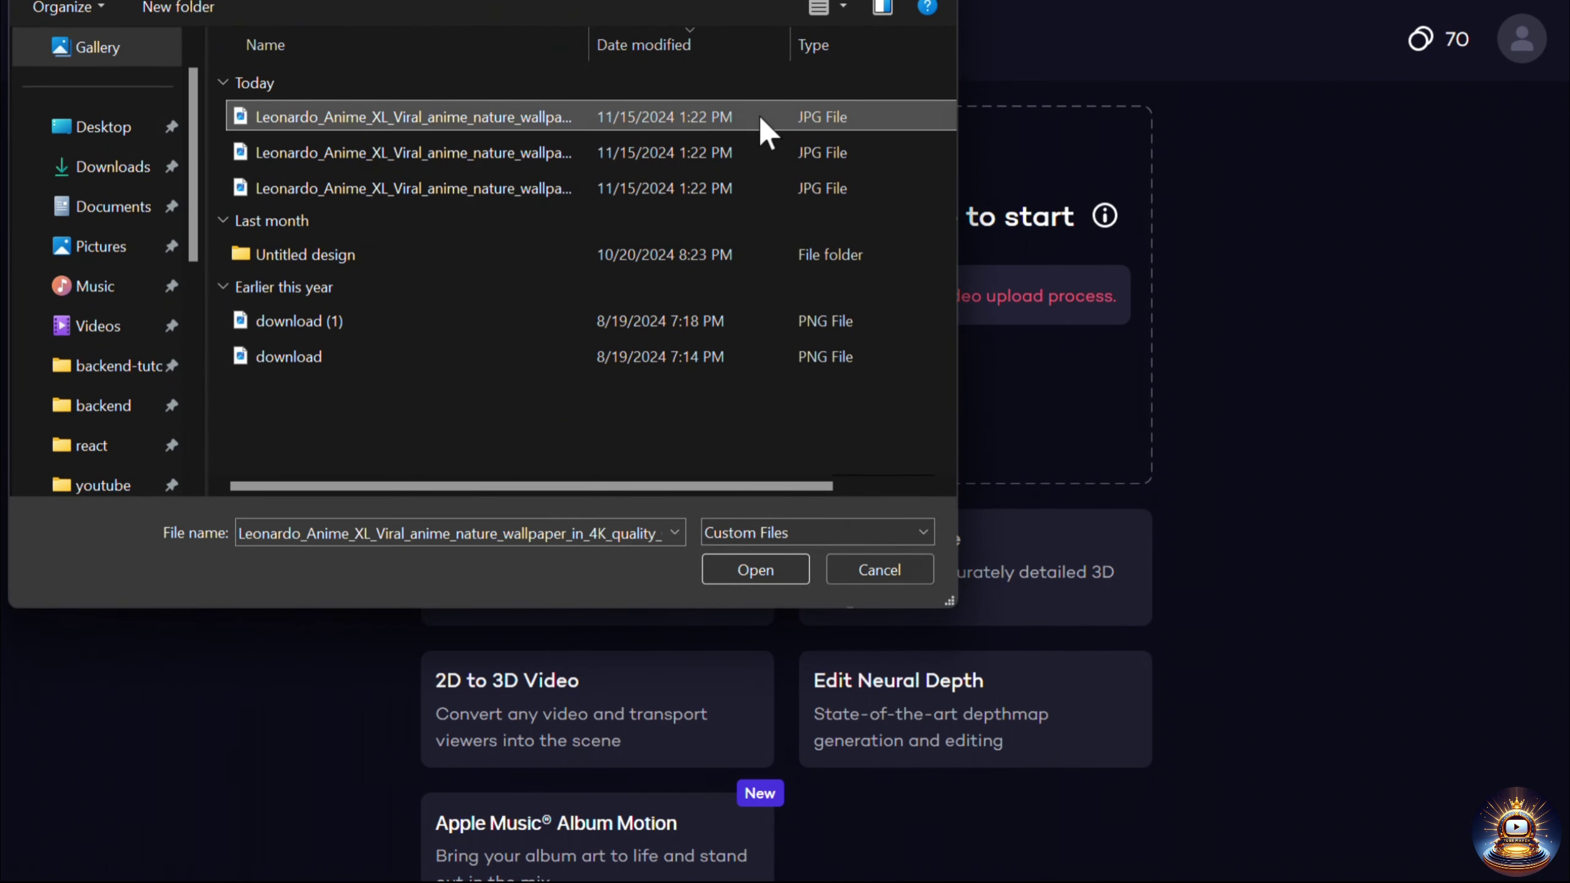
click(742, 563)
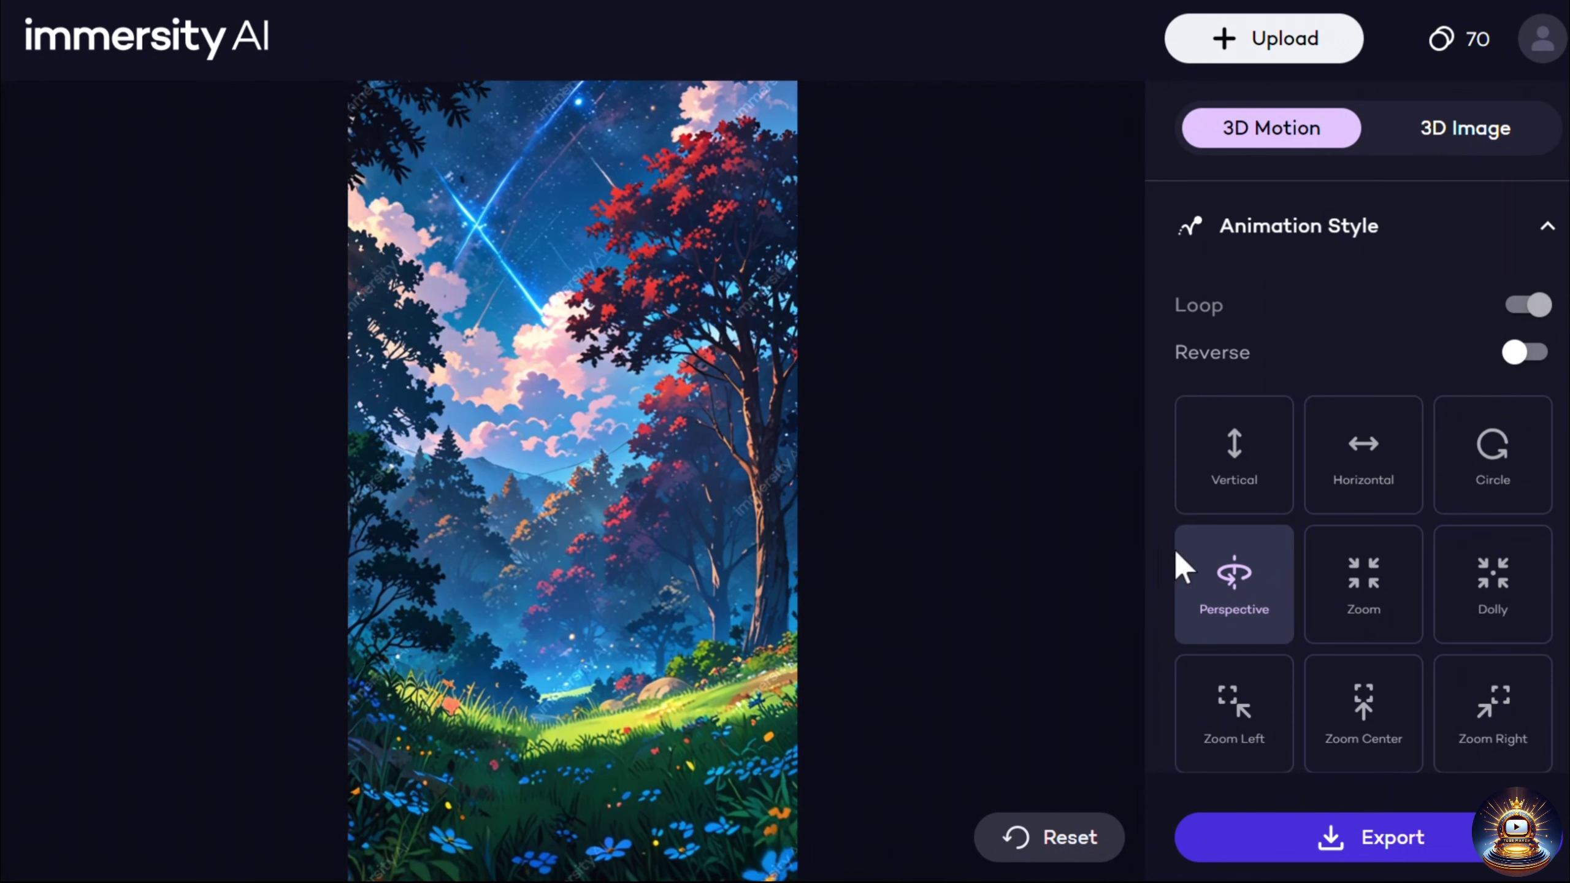
Preview the Zoom, Horizontal and Perspective animation styles on the forest image.
click(1361, 570)
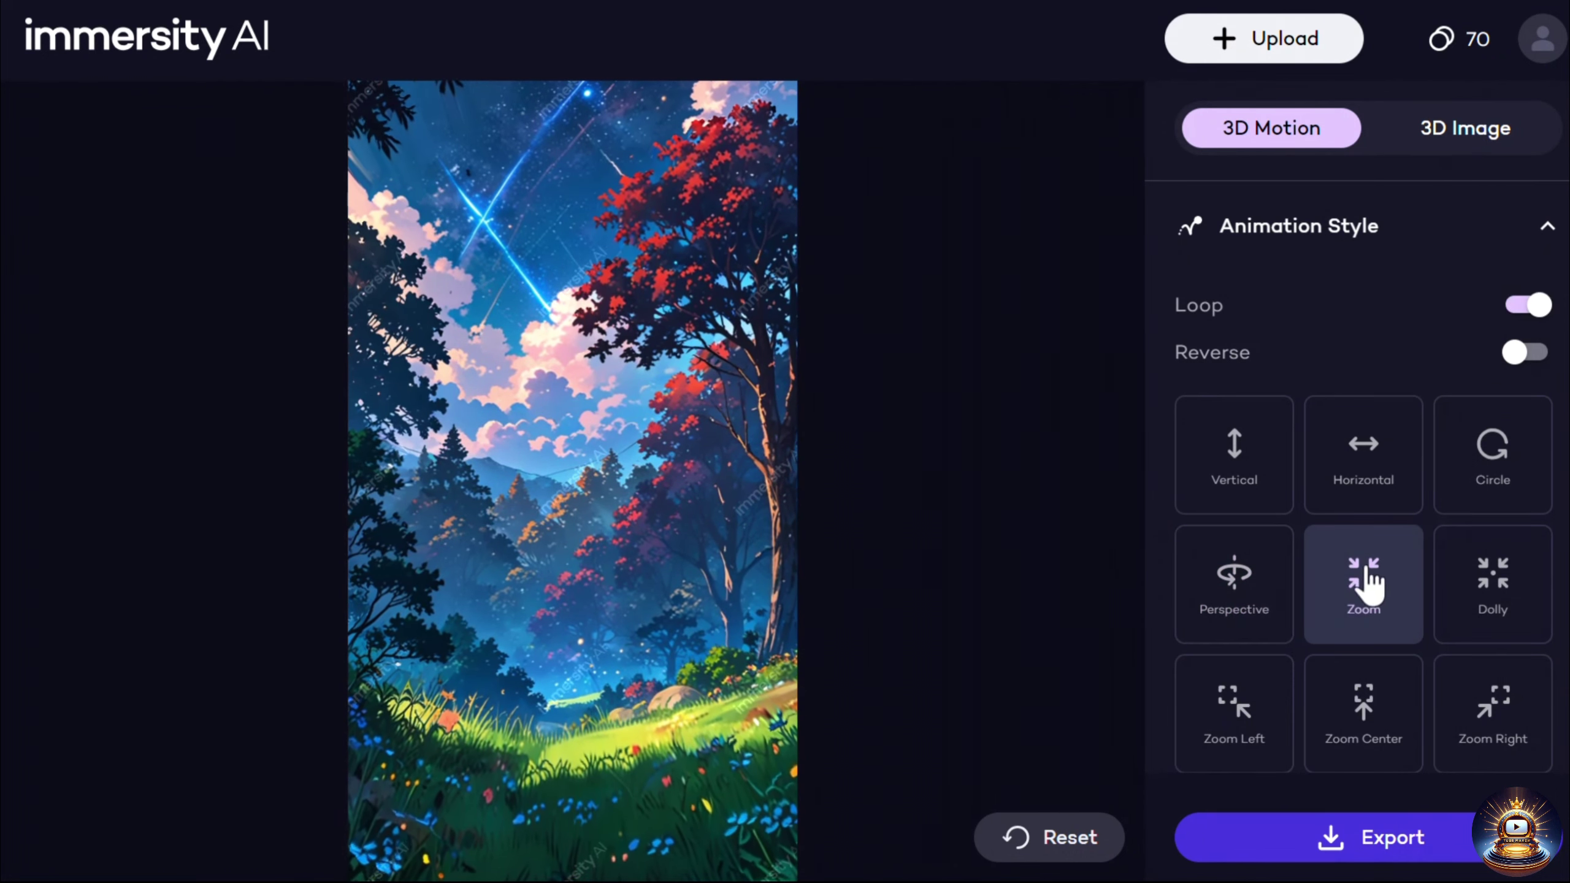
click(1364, 464)
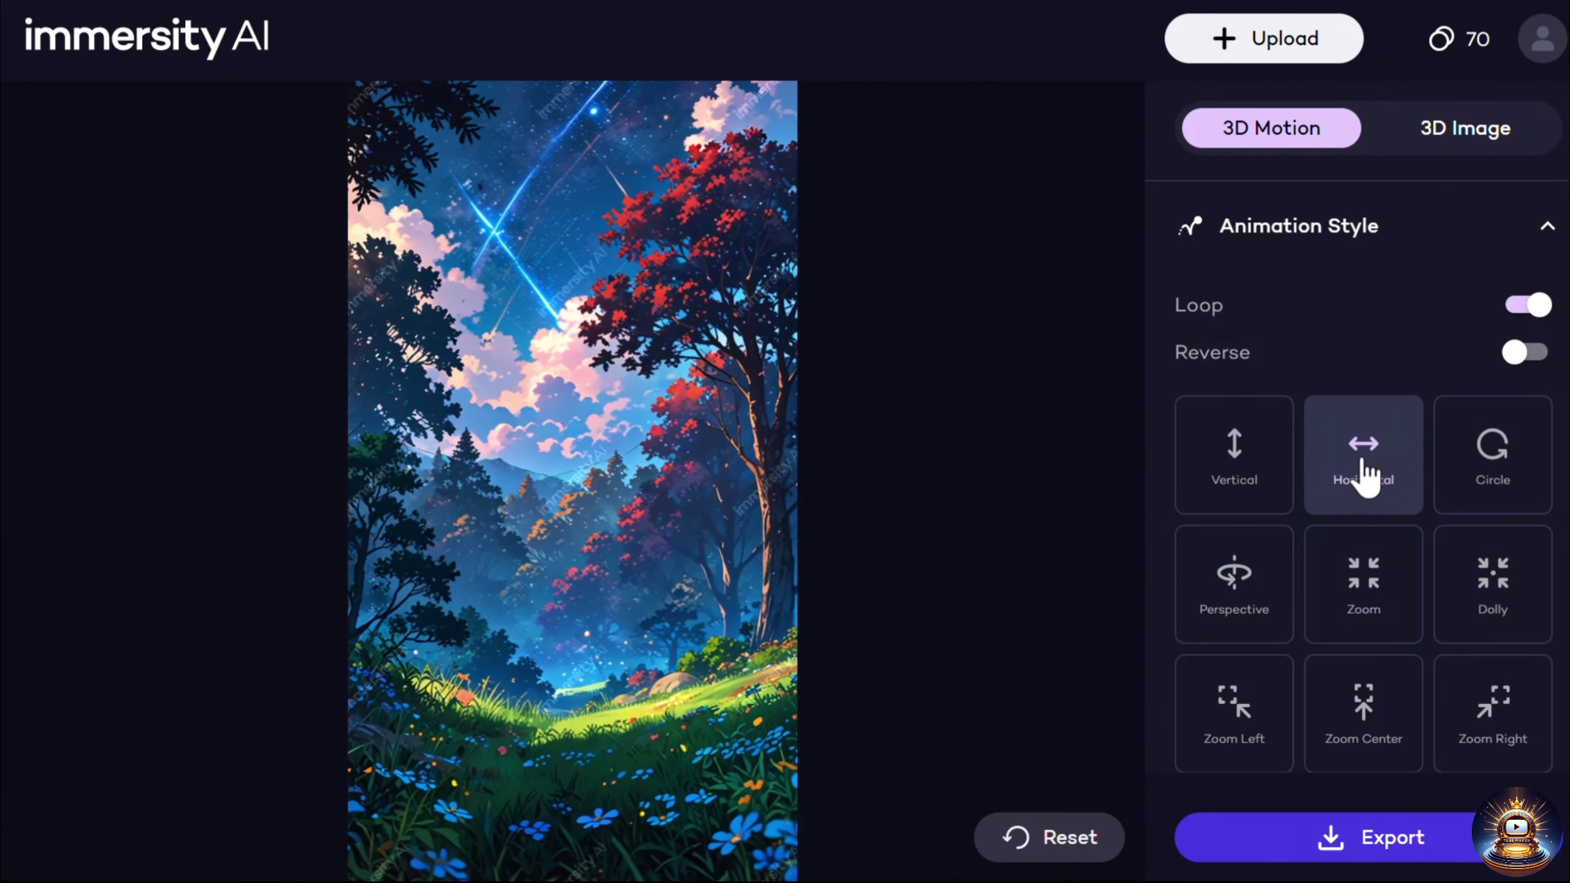
click(1238, 593)
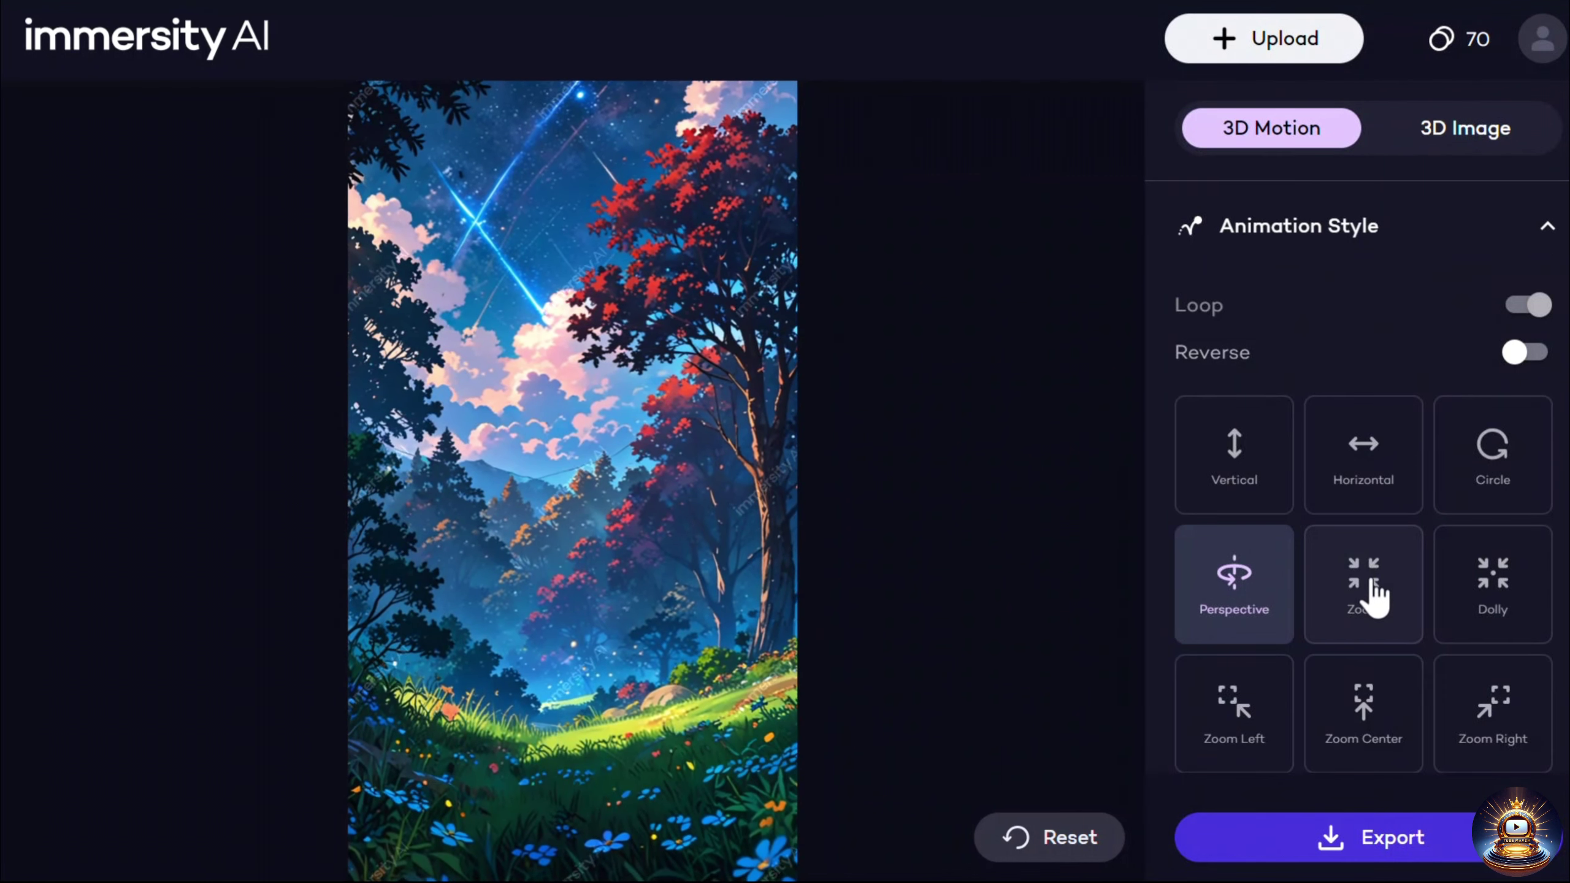
Apply the Custom animation style to the forest image and adjust three of its manual motion settings.
scroll(1373, 750, down, 2)
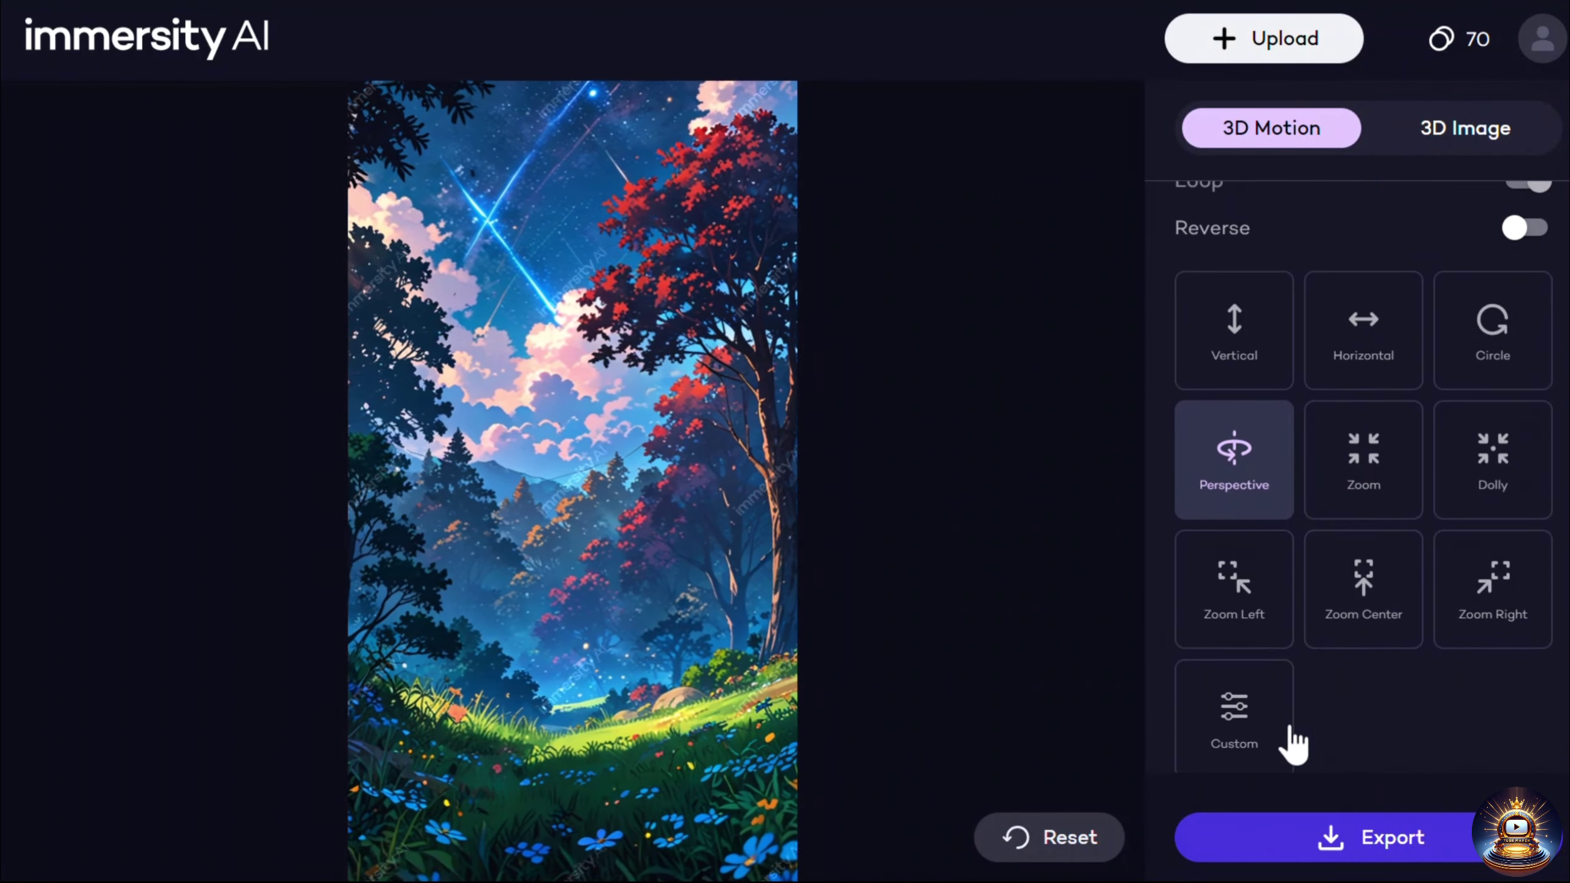
click(1270, 738)
scroll(1454, 670, down, 6)
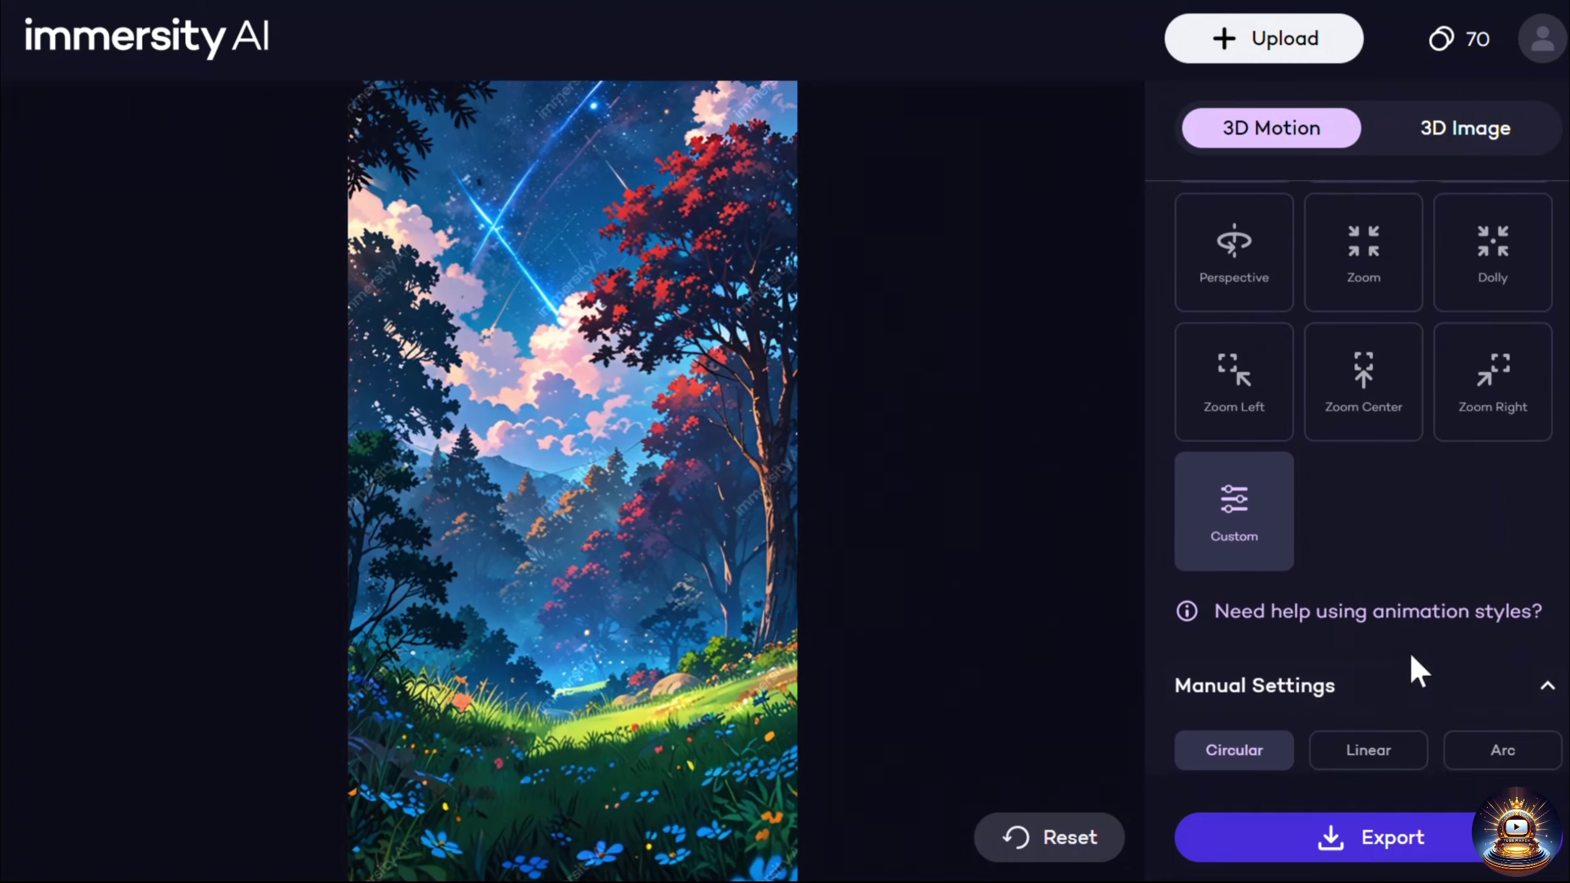
scroll(1365, 644, down, 2)
drag(1255, 547, 1294, 547)
drag(1211, 614, 1264, 615)
scroll(1270, 631, down, 2)
drag(1329, 565, 1282, 557)
Export the animation as MP4 3D Motion at Plus (720x1282) size, with 0 repeats and 30 FPS.
click(1372, 836)
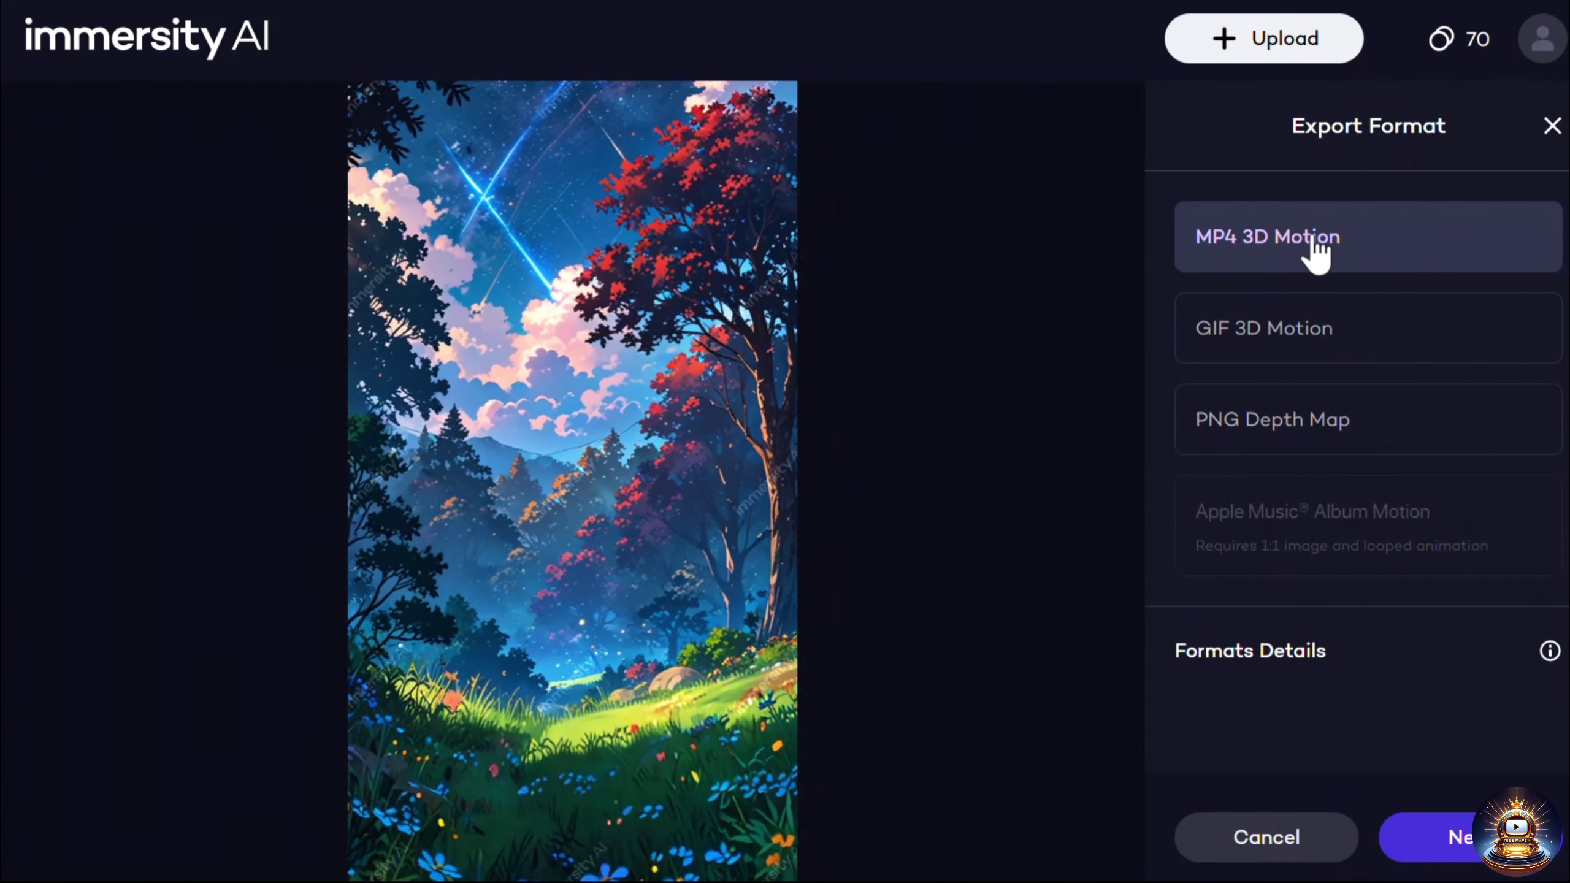
click(1313, 253)
click(1484, 860)
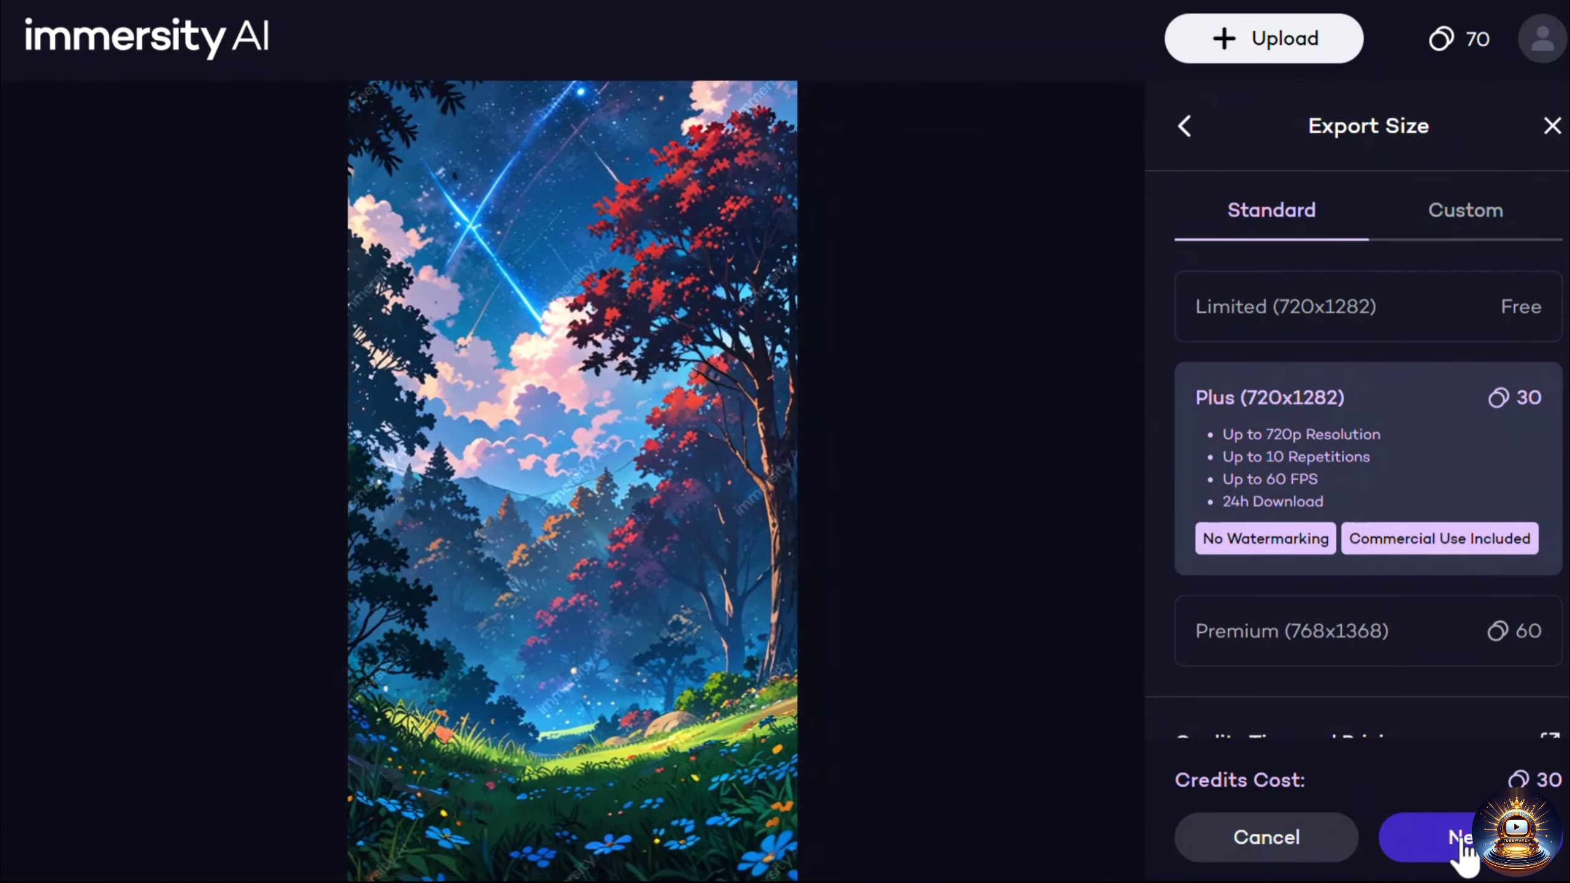
click(1465, 841)
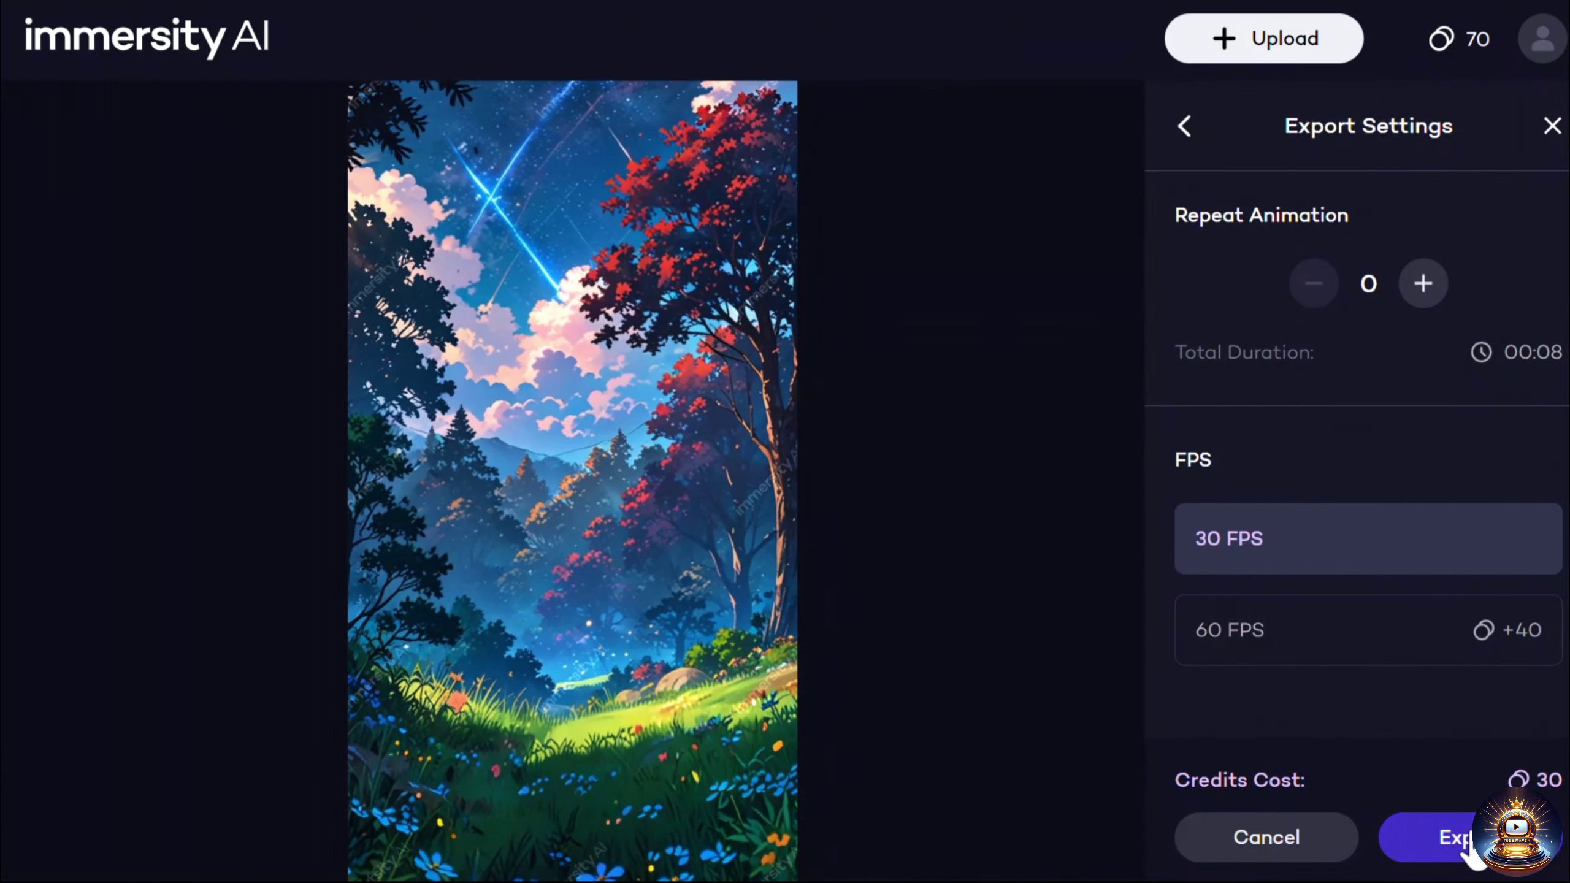
click(1460, 839)
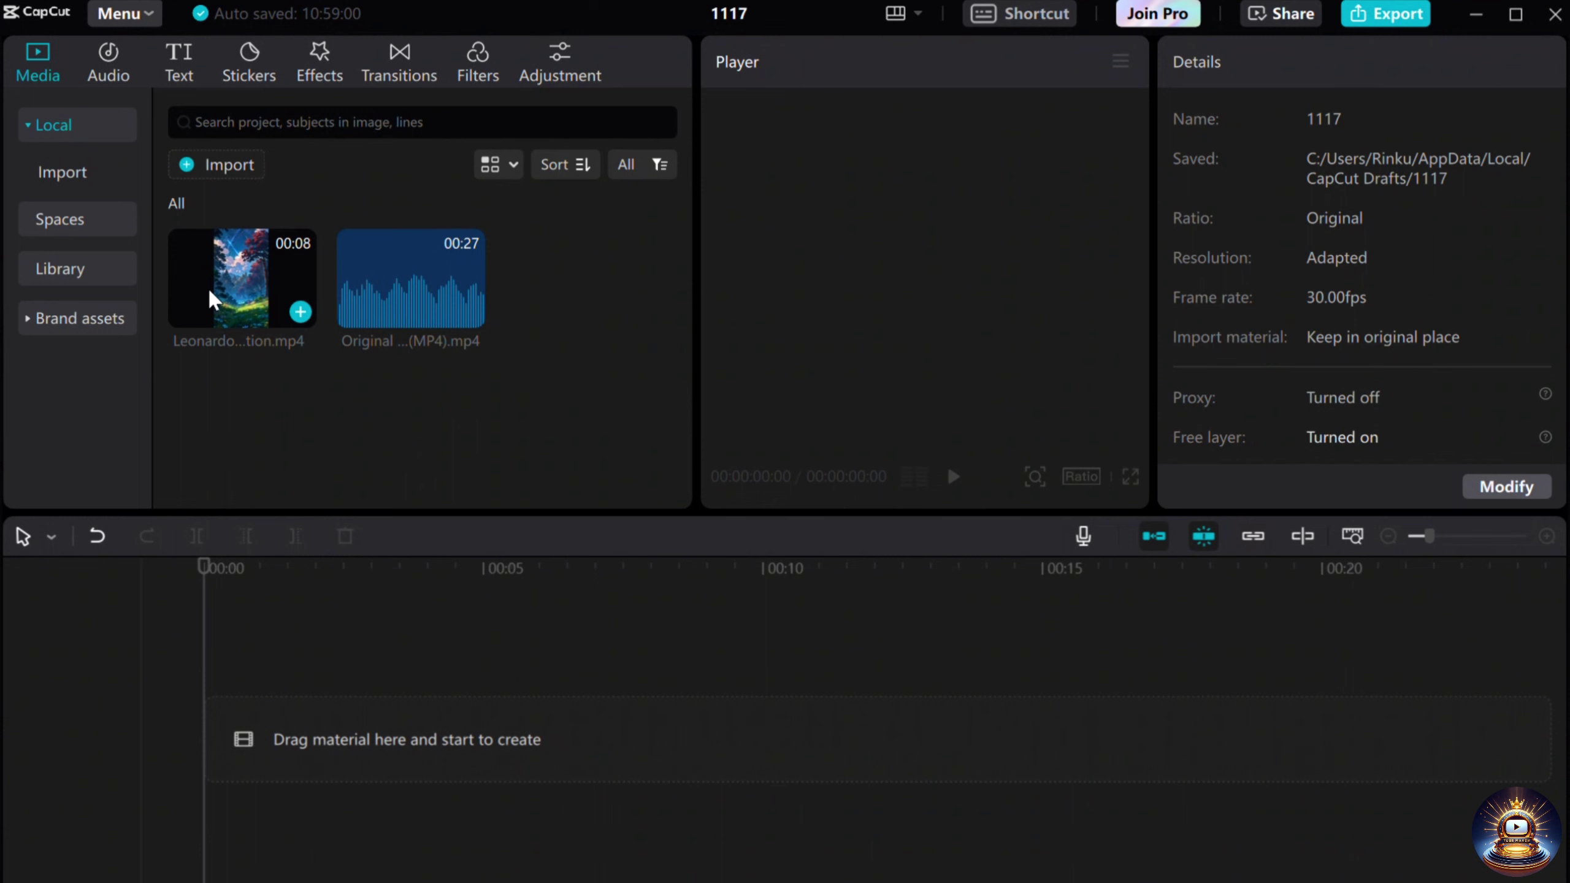
Switch to CapCut and place the Leonardo animation clip twice, back to back, on the main timeline track.
drag(224, 327, 218, 753)
drag(271, 315, 296, 320)
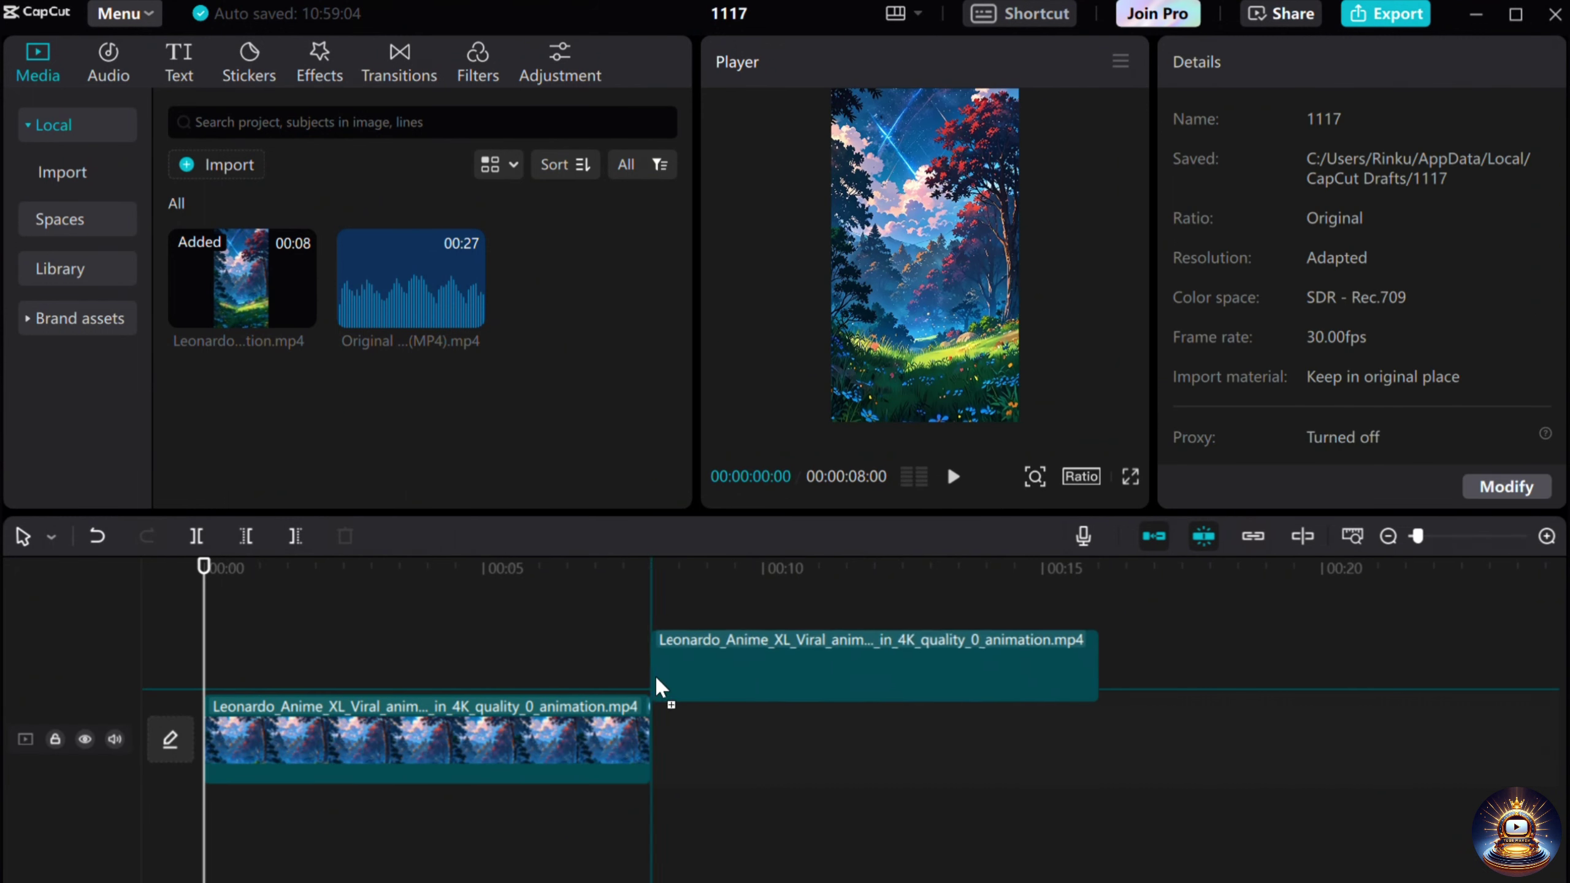
drag(656, 686, 649, 738)
Look through the Camera transitions and return to the project's local media.
click(387, 67)
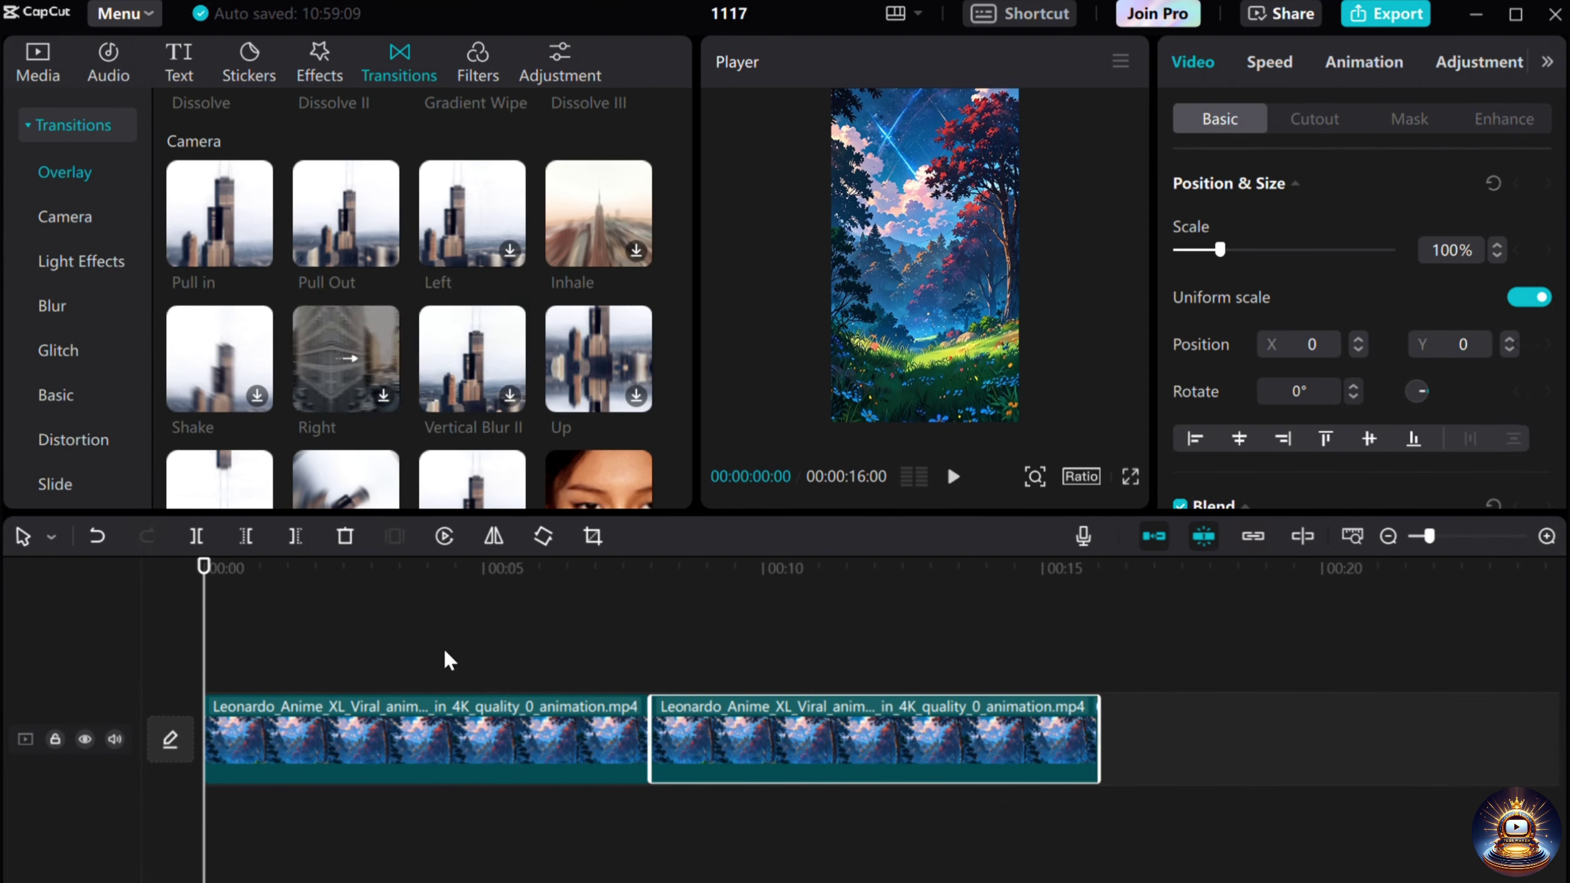
click(49, 81)
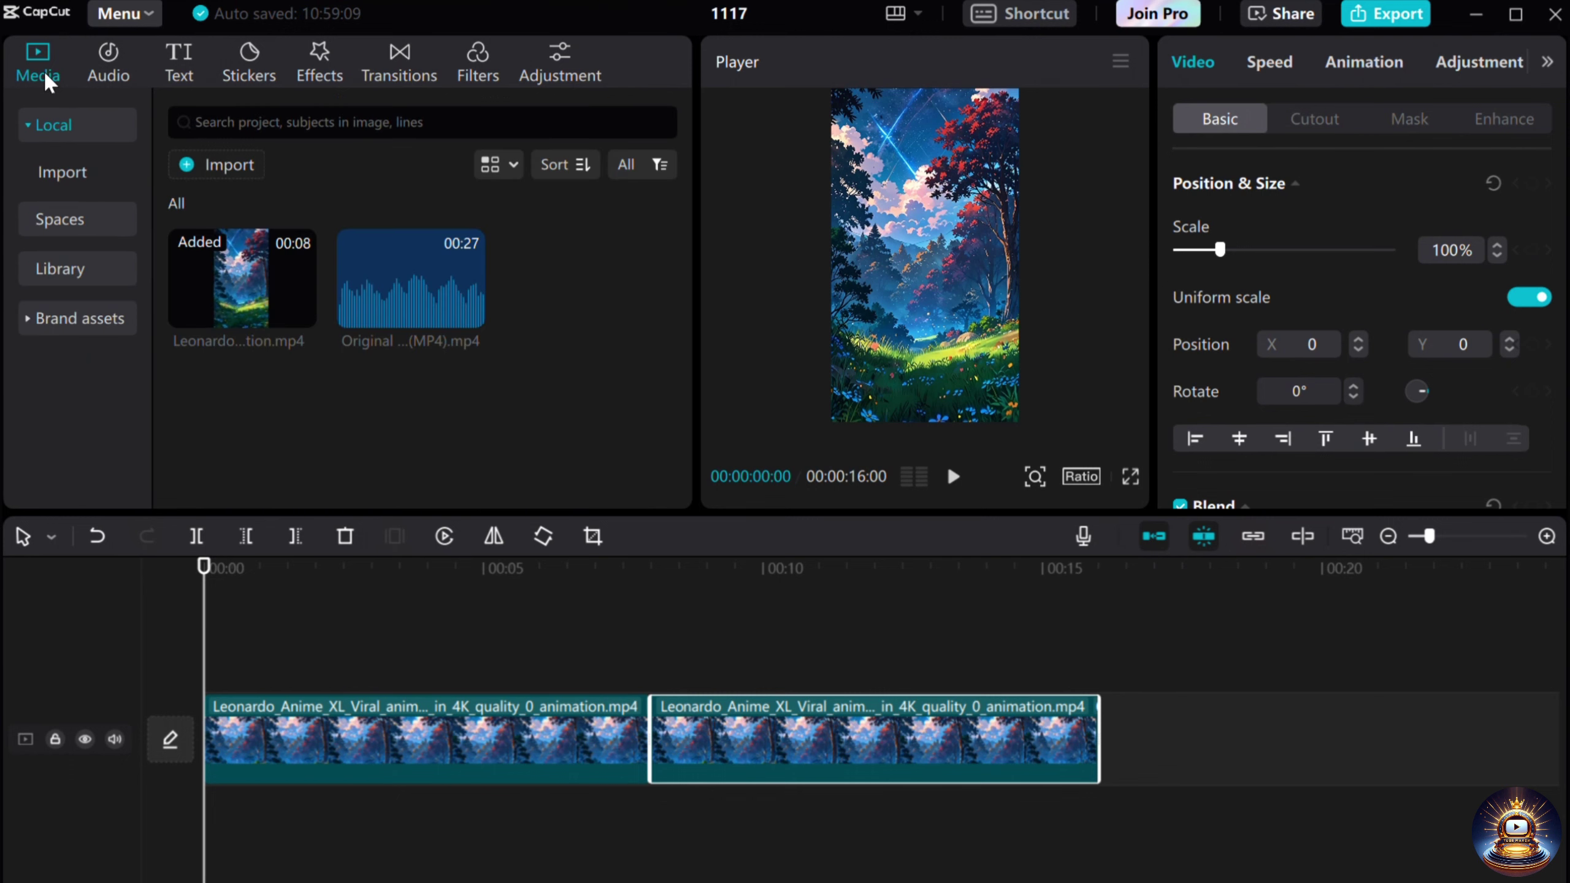
Add the original audio file below the video clips at the timeline start and trim its end to match the end of the second clip.
drag(414, 307, 203, 828)
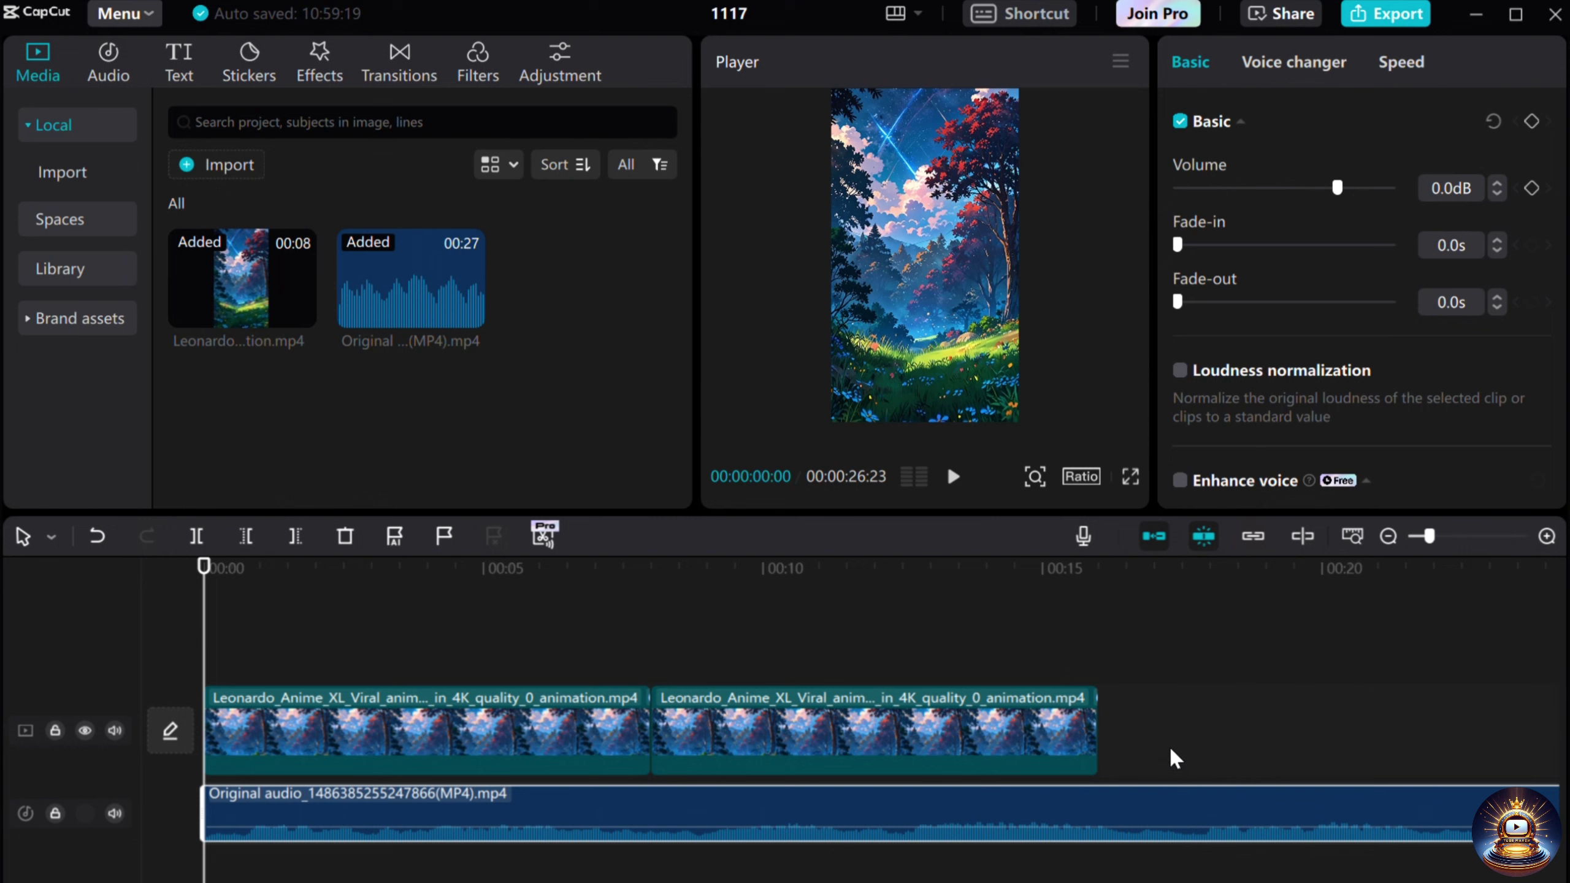
scroll(1174, 756, down, 2)
drag(1304, 797, 1040, 802)
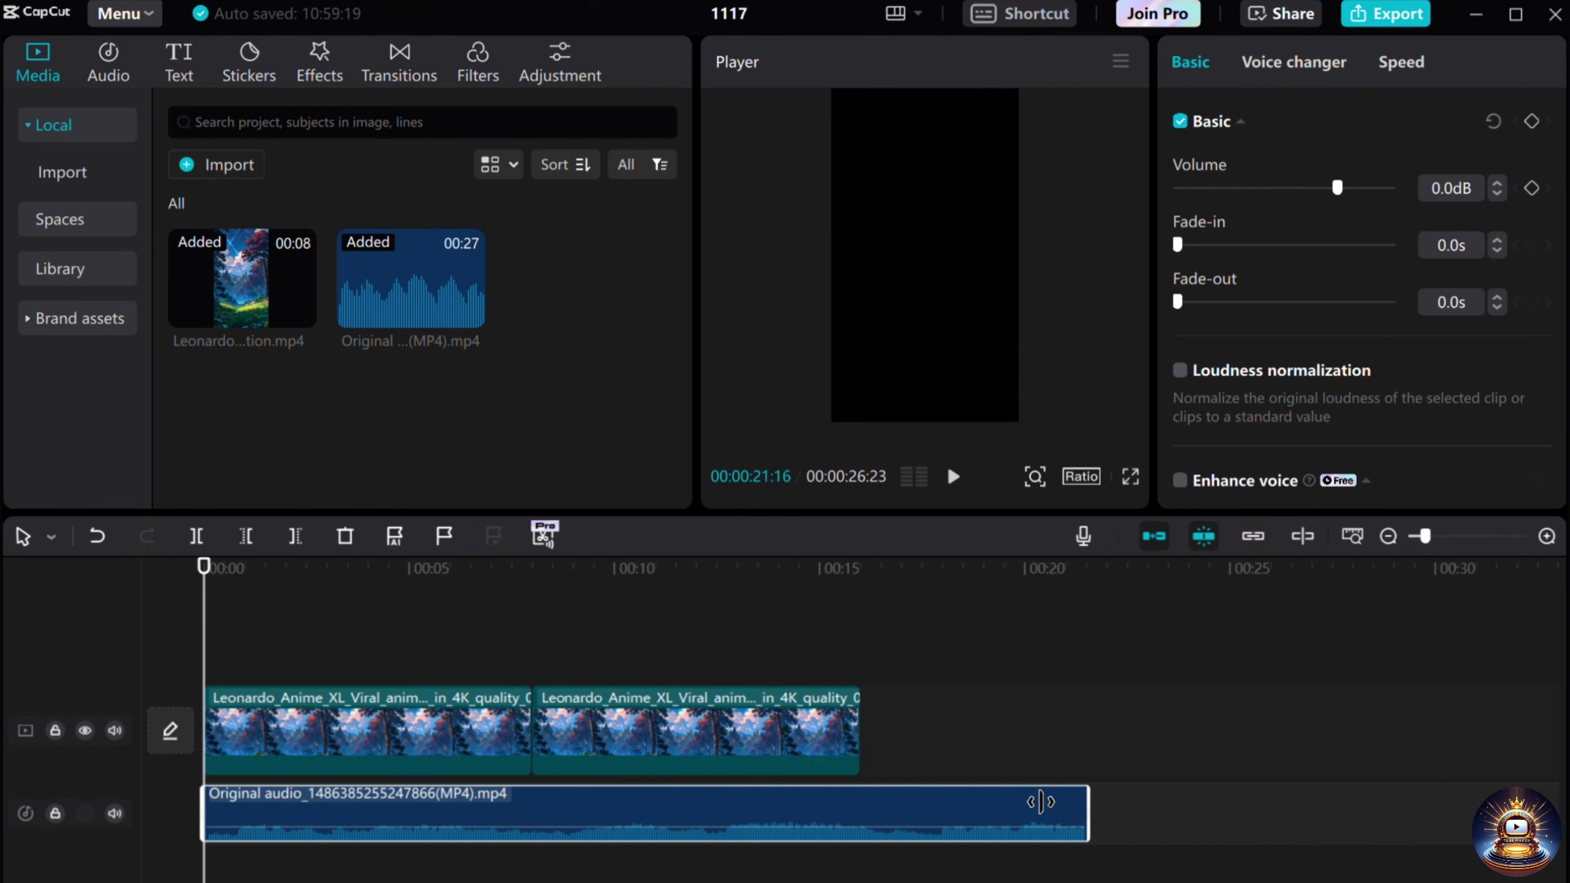
drag(861, 809, 861, 809)
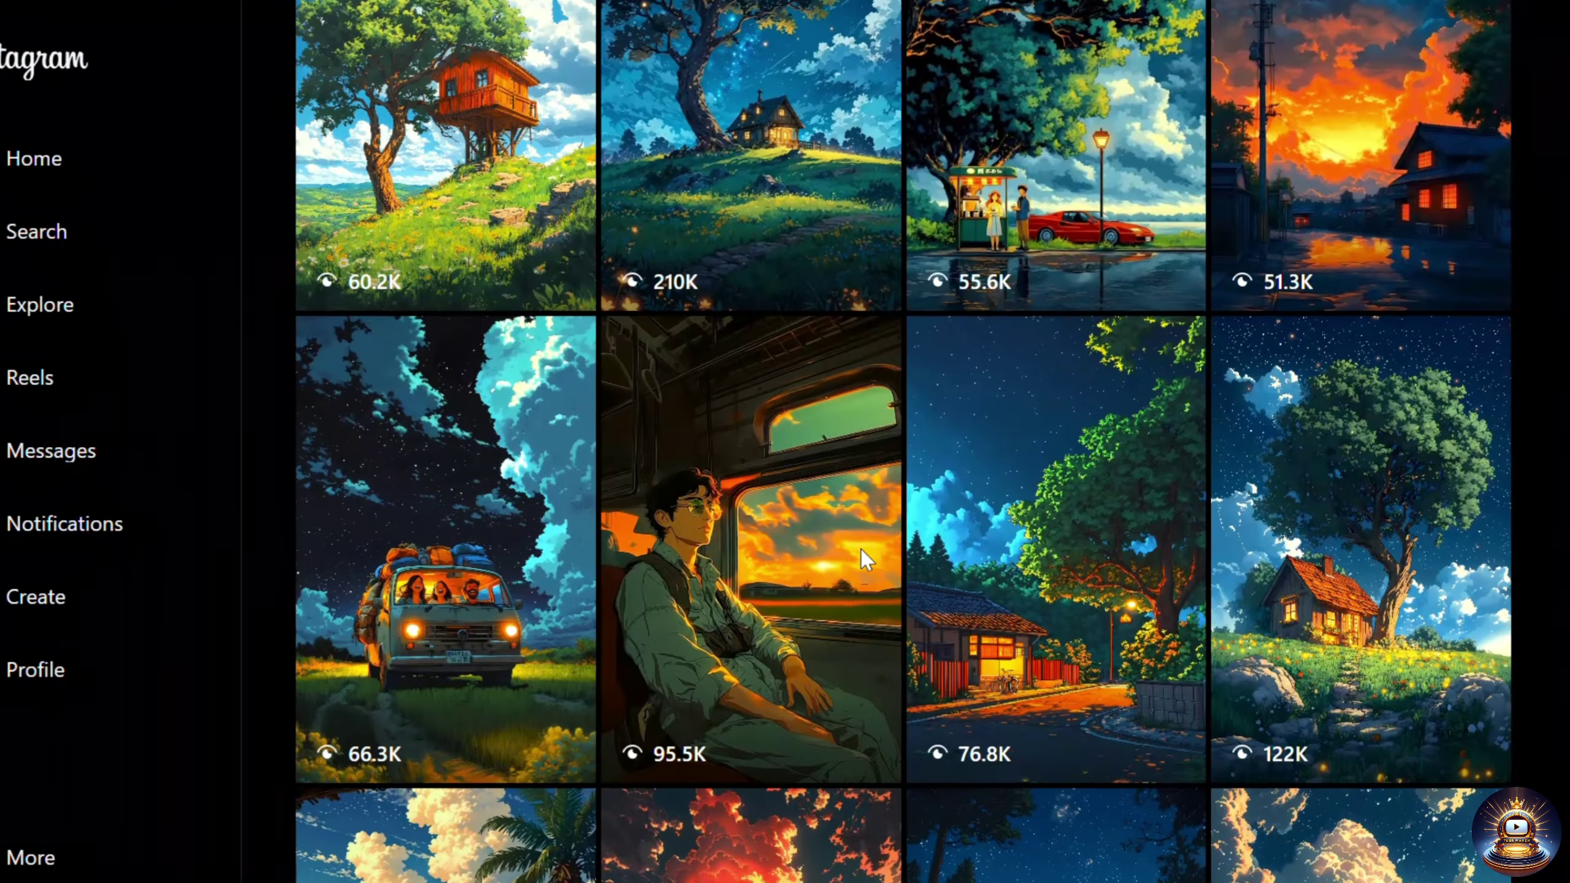
Switch to Instagram and browse the naturaeon profile's reels, examining the anime nature artwork and each reel's view count.
scroll(859, 547, down, 6)
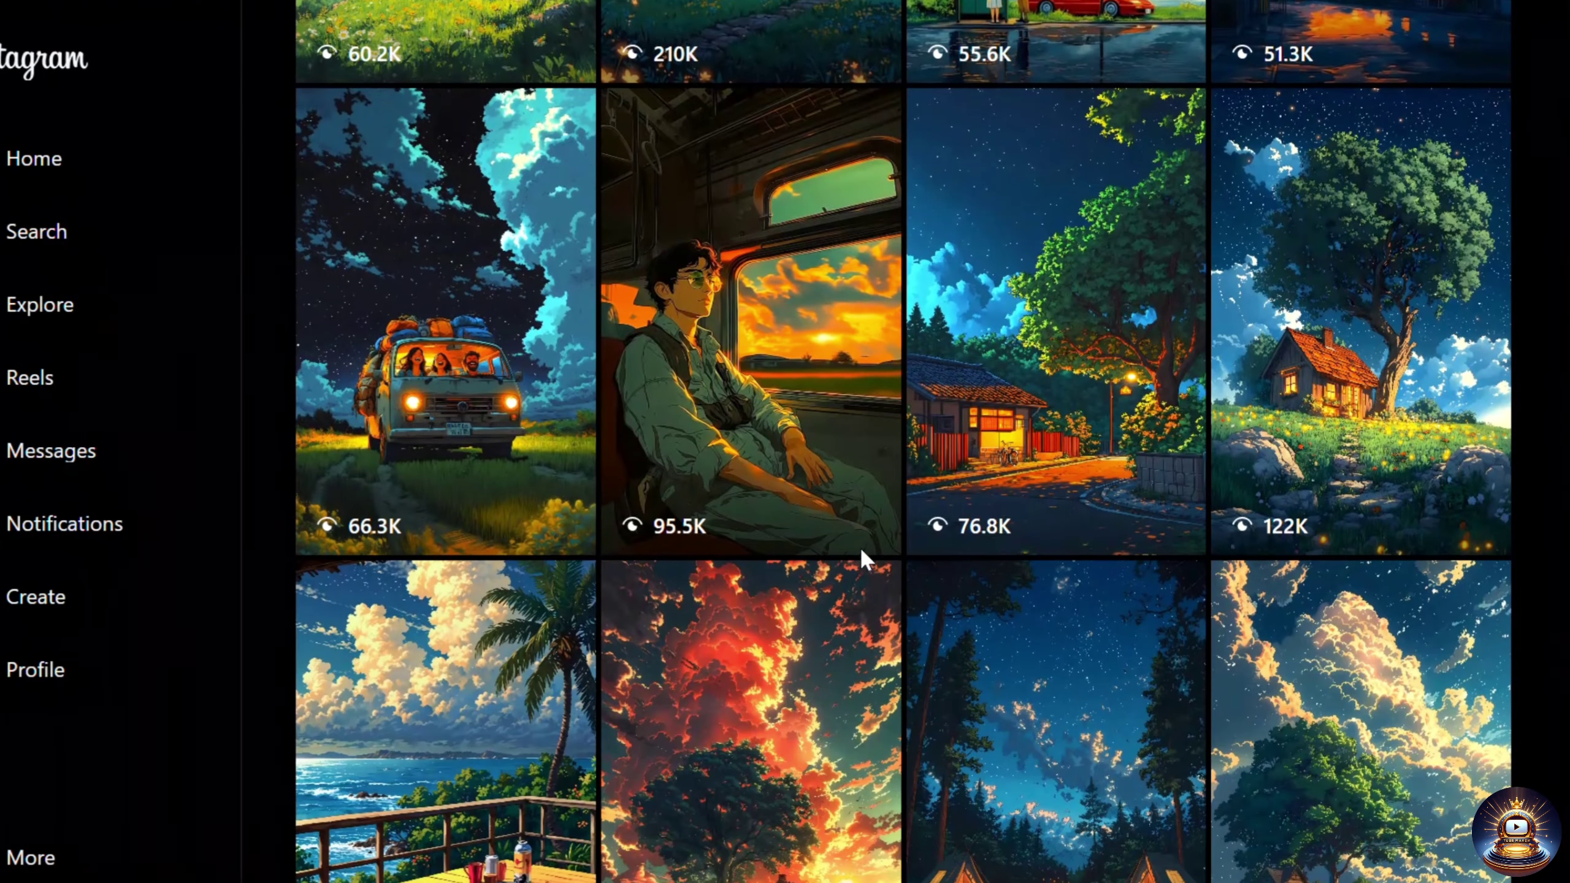
scroll(860, 547, down, 10)
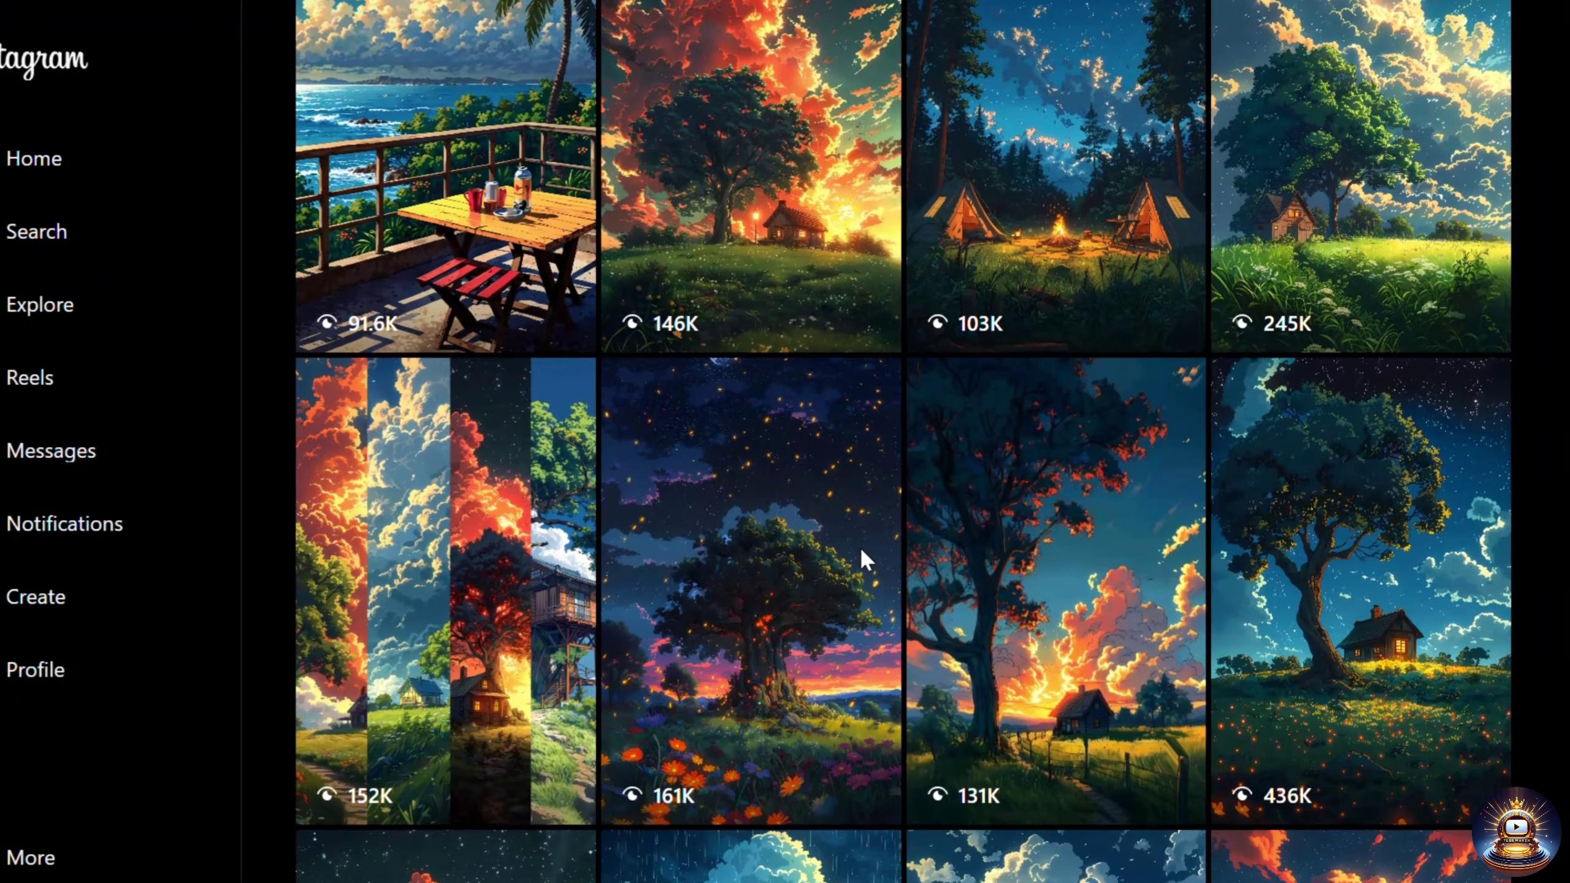
scroll(861, 548, down, 9)
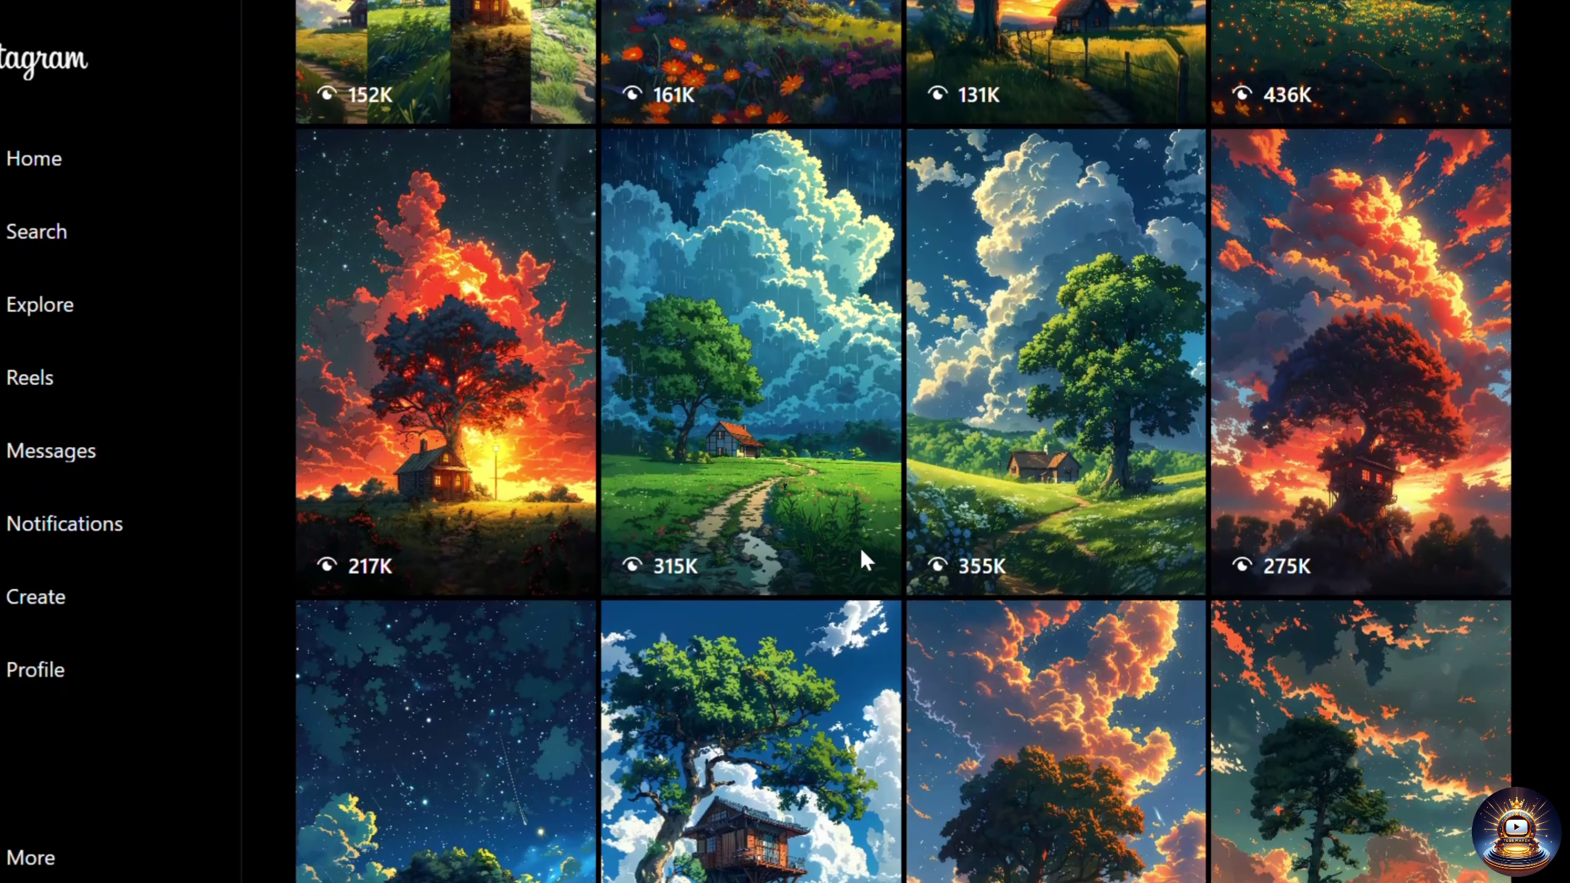
scroll(860, 547, down, 7)
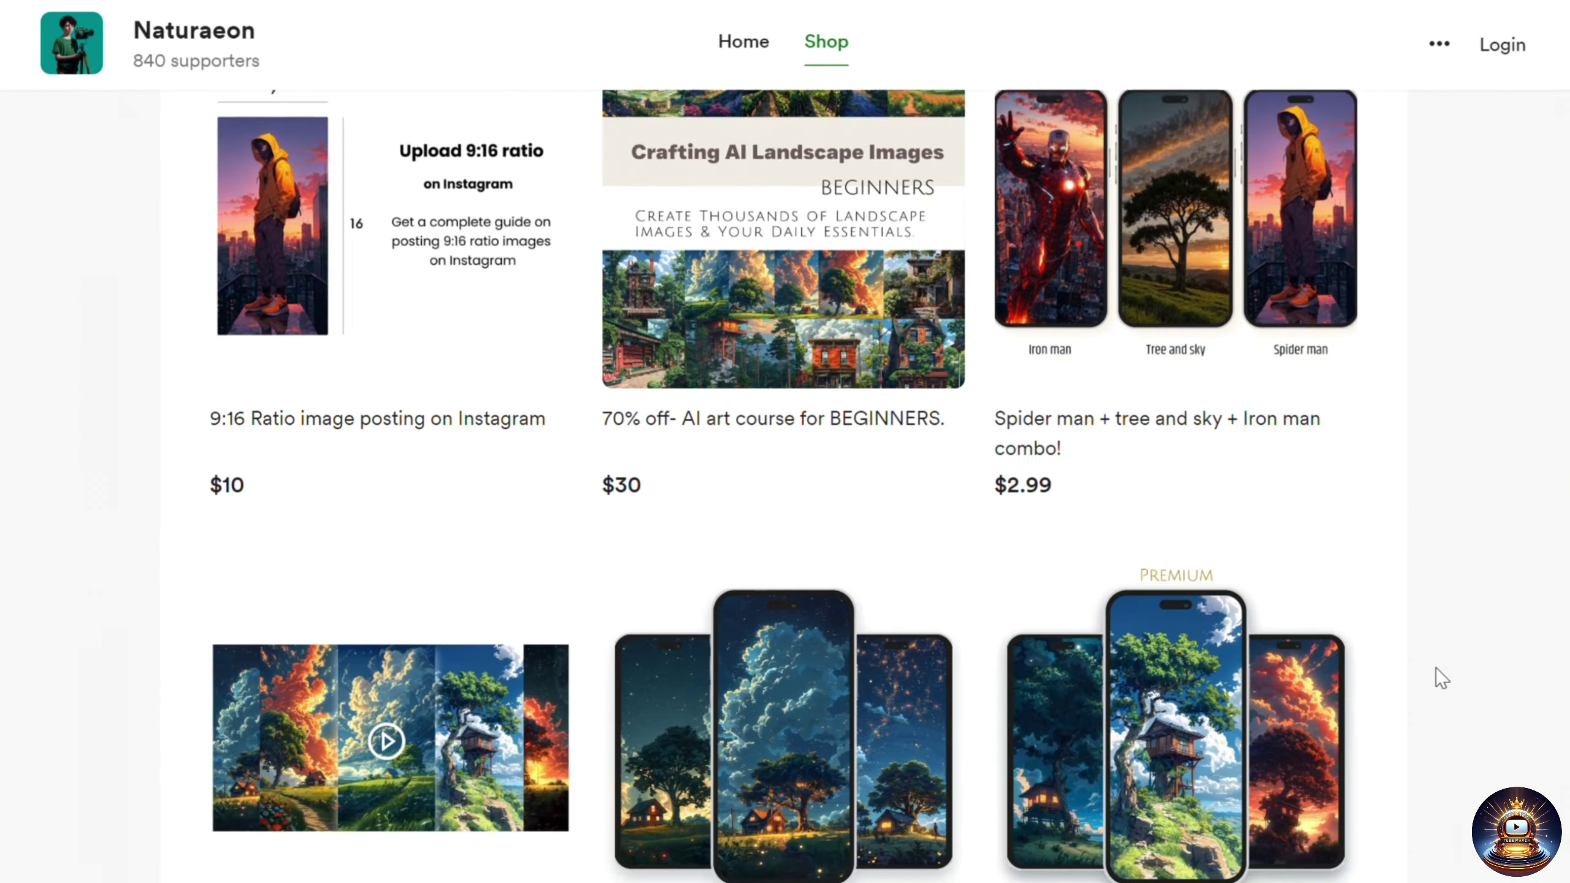
Switch to the Naturaeon shop on Buy Me a Coffee and examine the wallpaper packs and their prices.
scroll(1435, 668, down, 5)
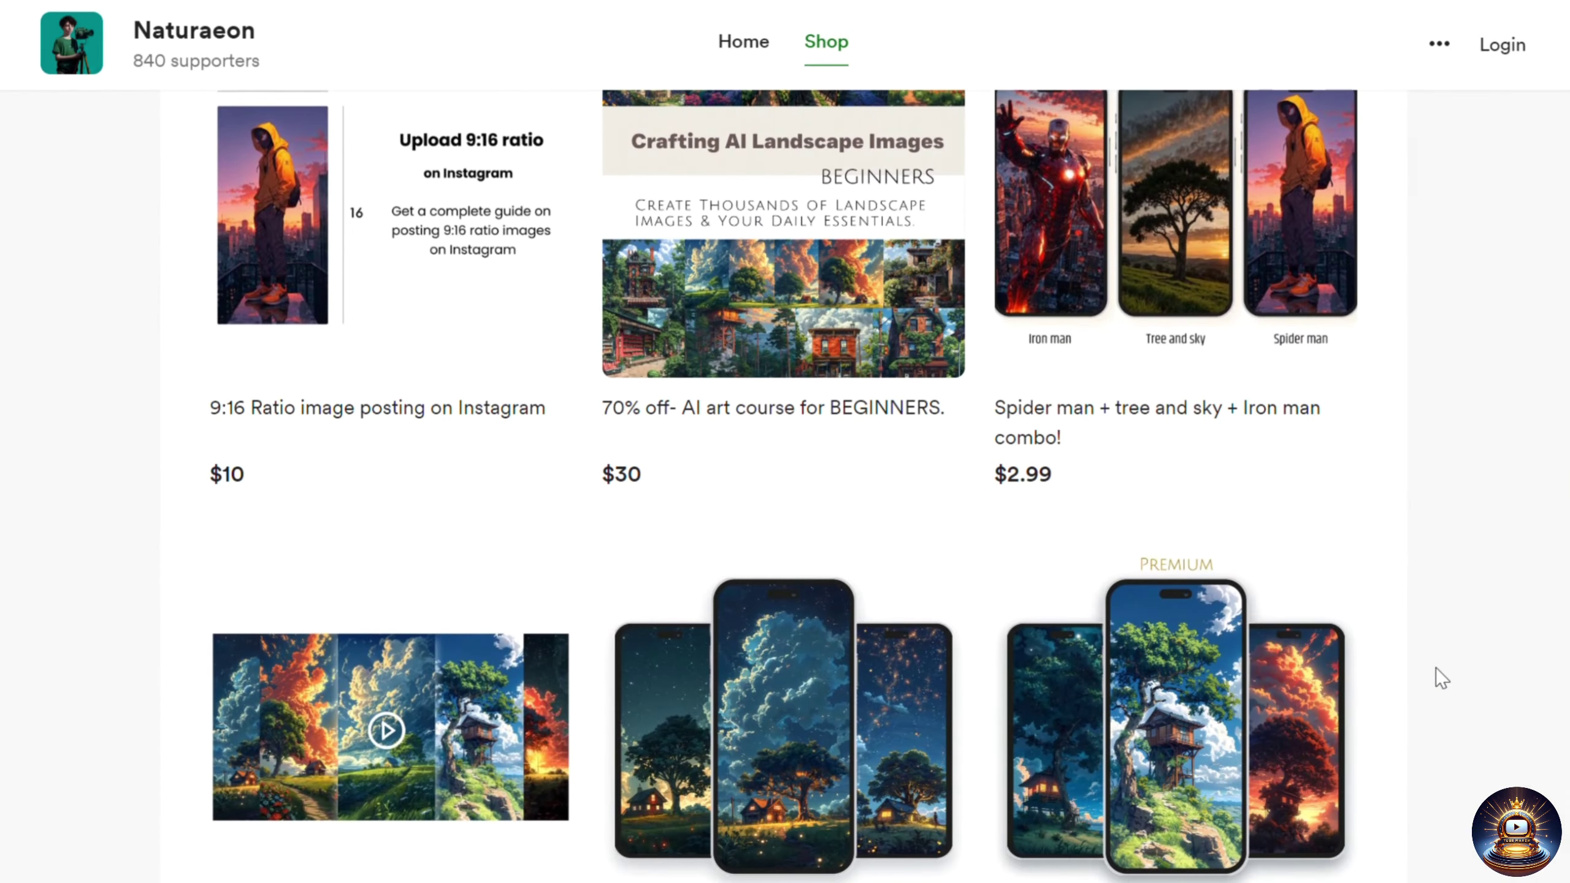
scroll(1436, 668, down, 10)
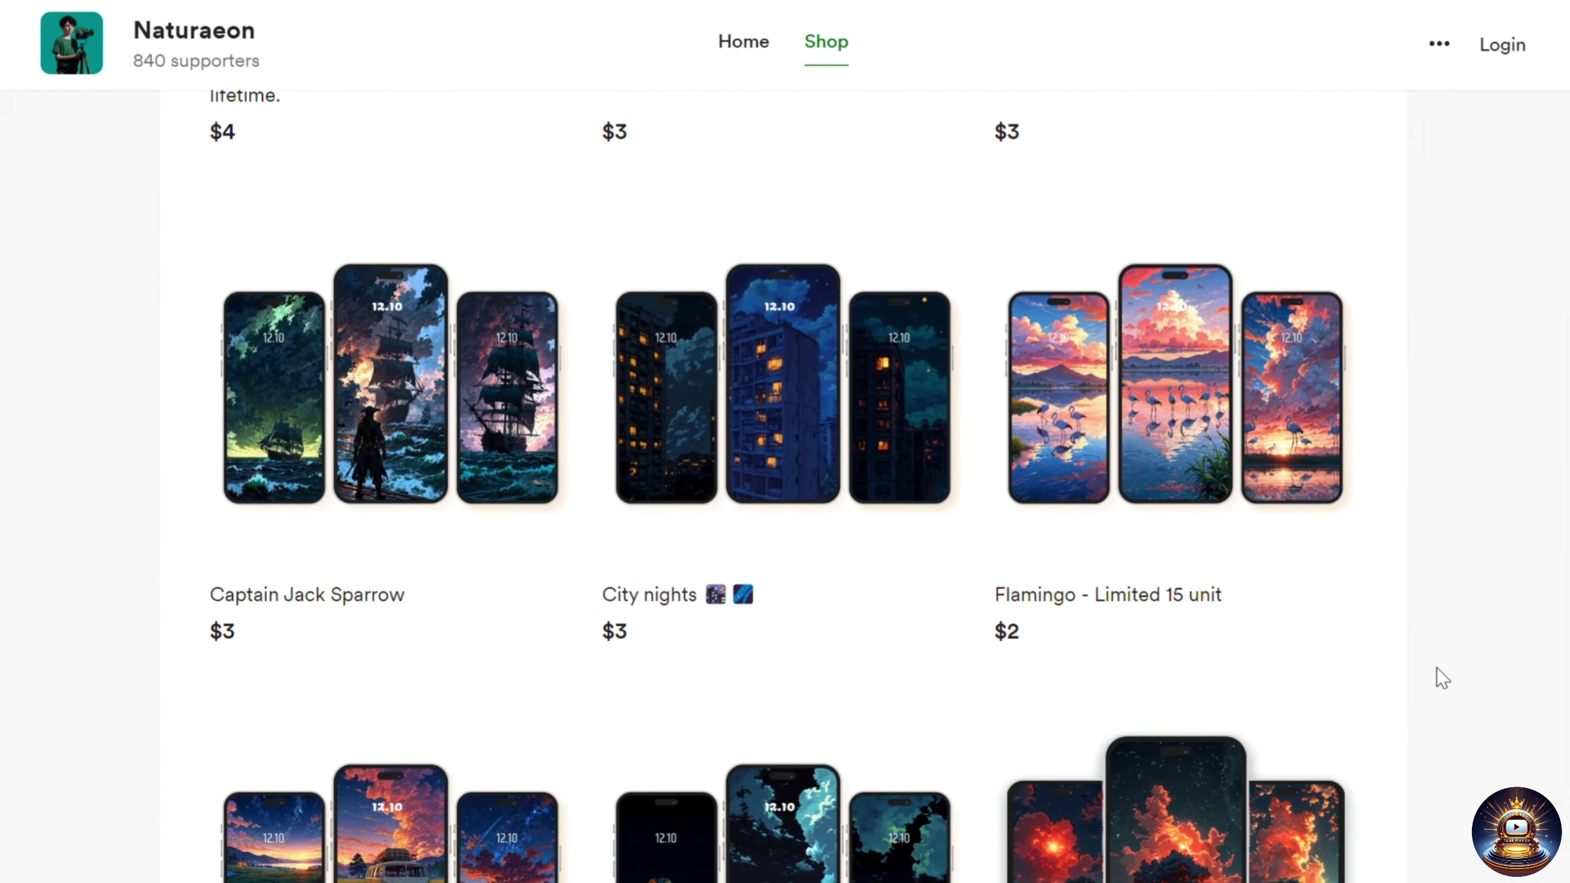
scroll(1436, 667, down, 10)
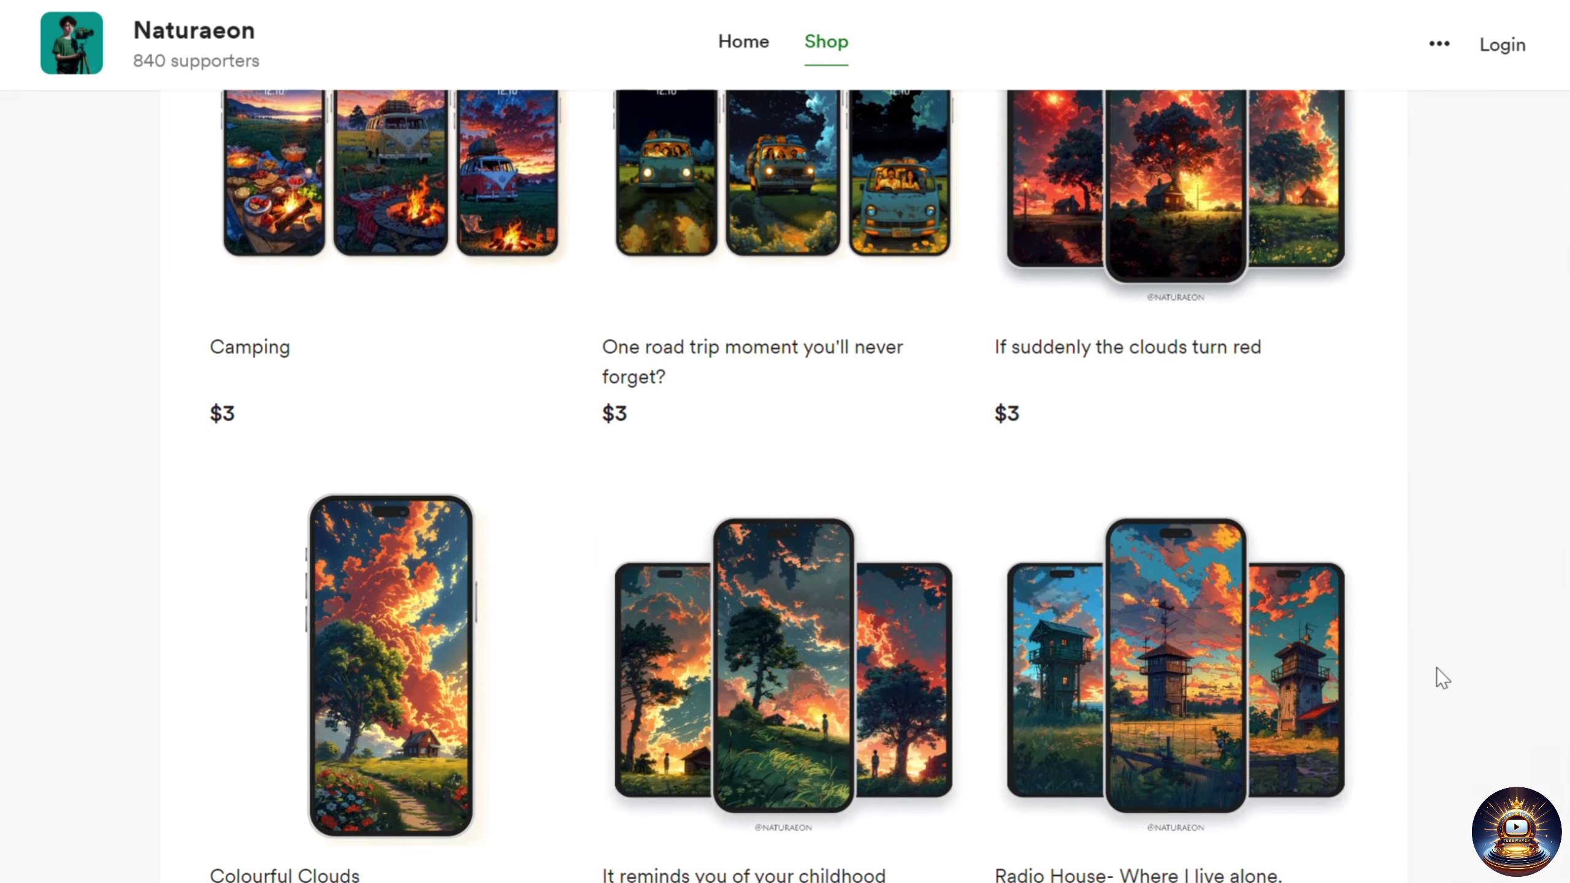
scroll(1436, 668, down, 8)
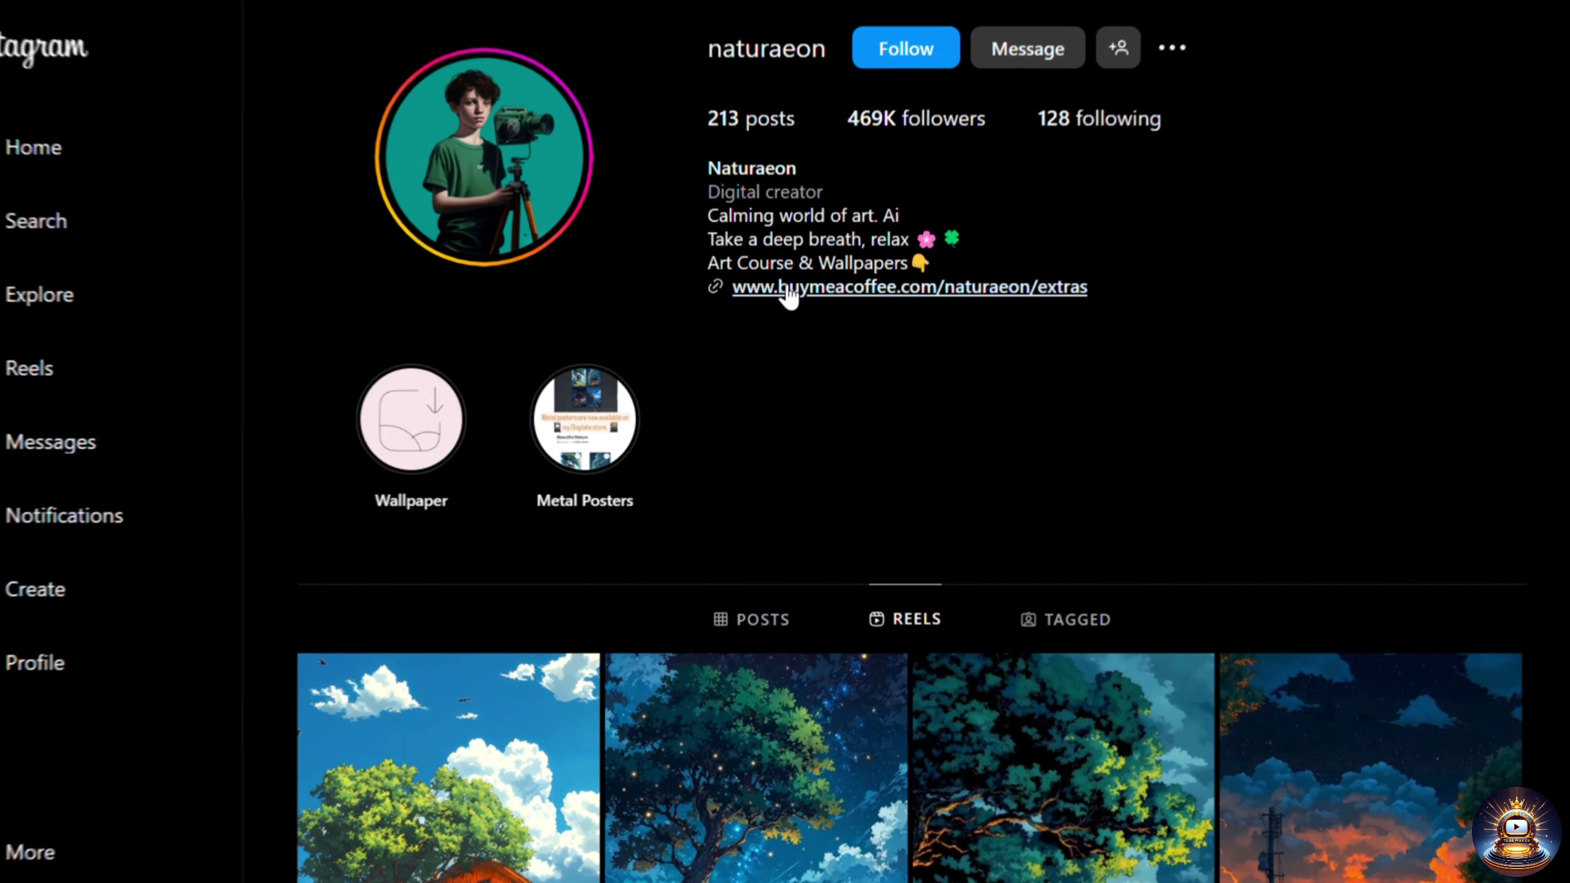
Open the shop link in the naturaeon Instagram bio and examine the shop's sales figure and wallpaper listings.
click(766, 289)
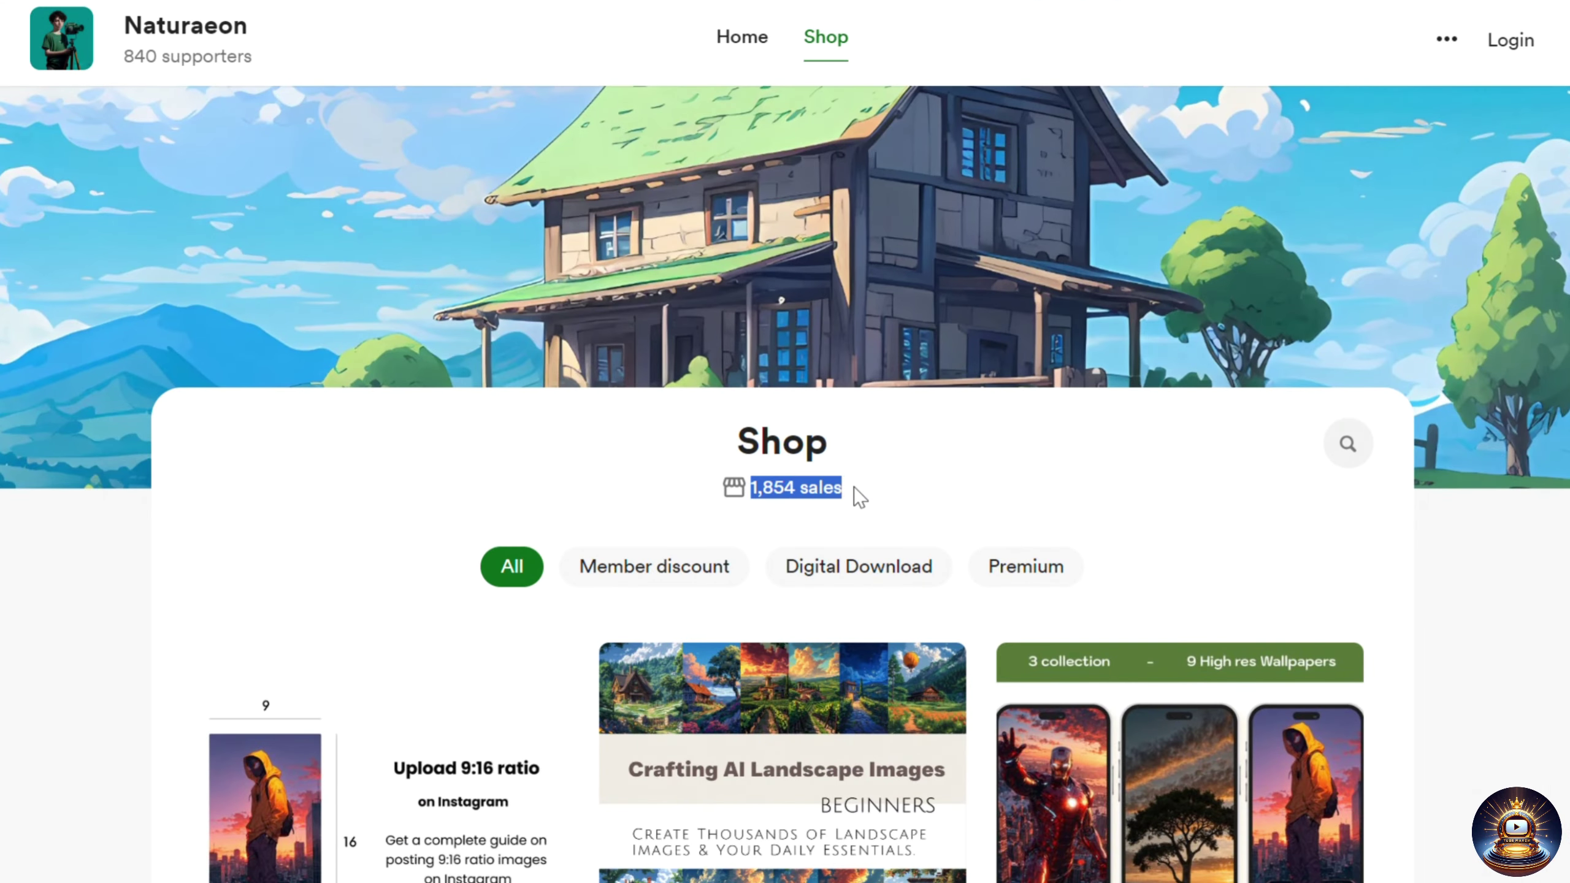
scroll(1442, 671, down, 10)
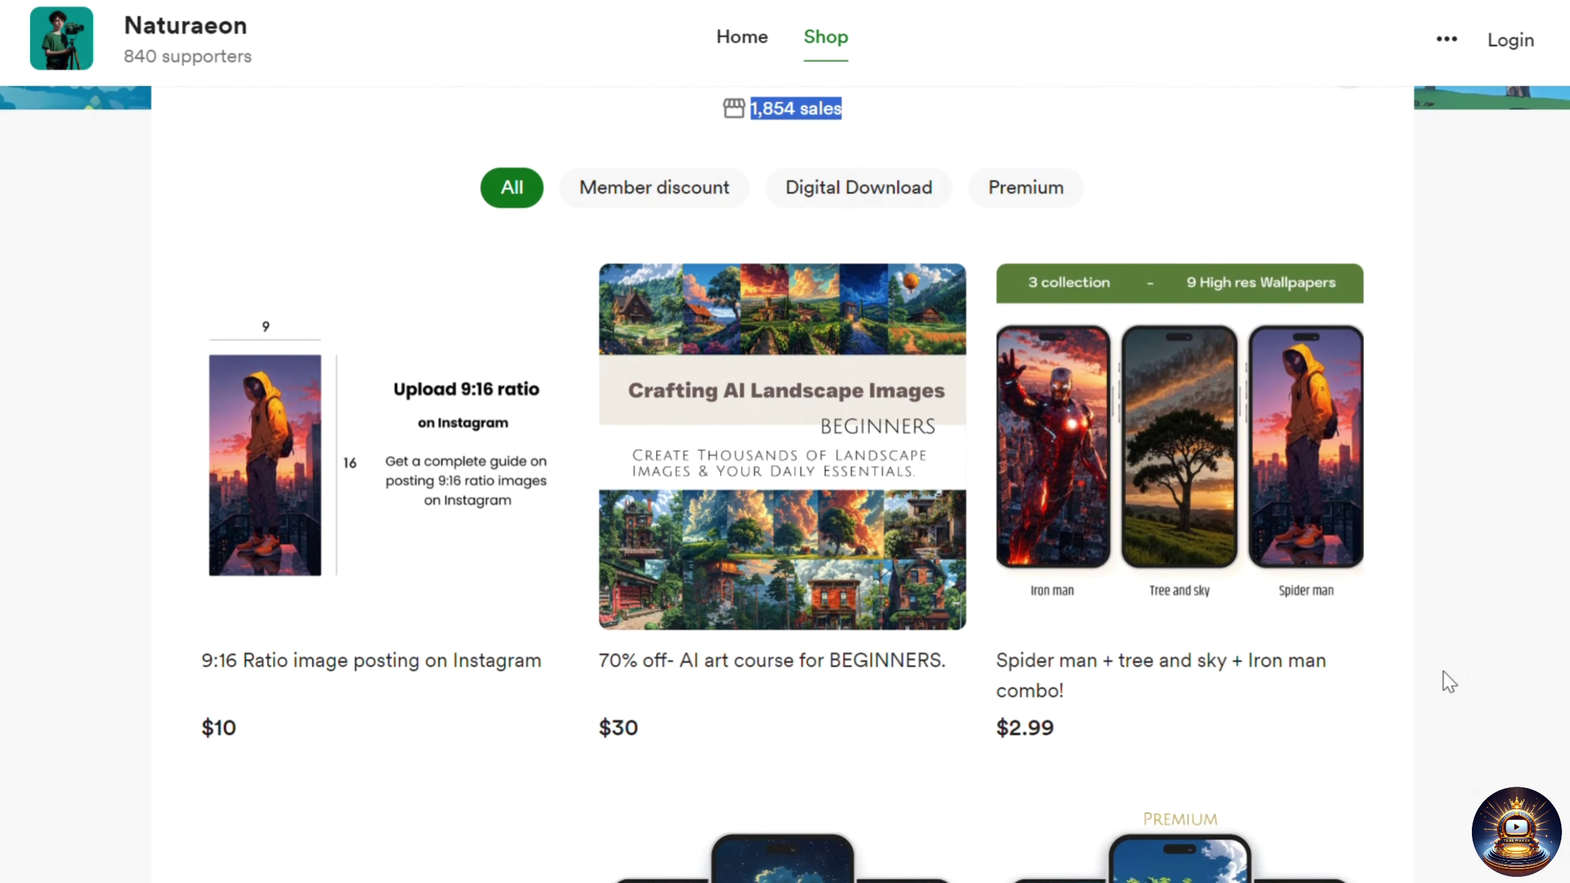
scroll(1443, 671, down, 14)
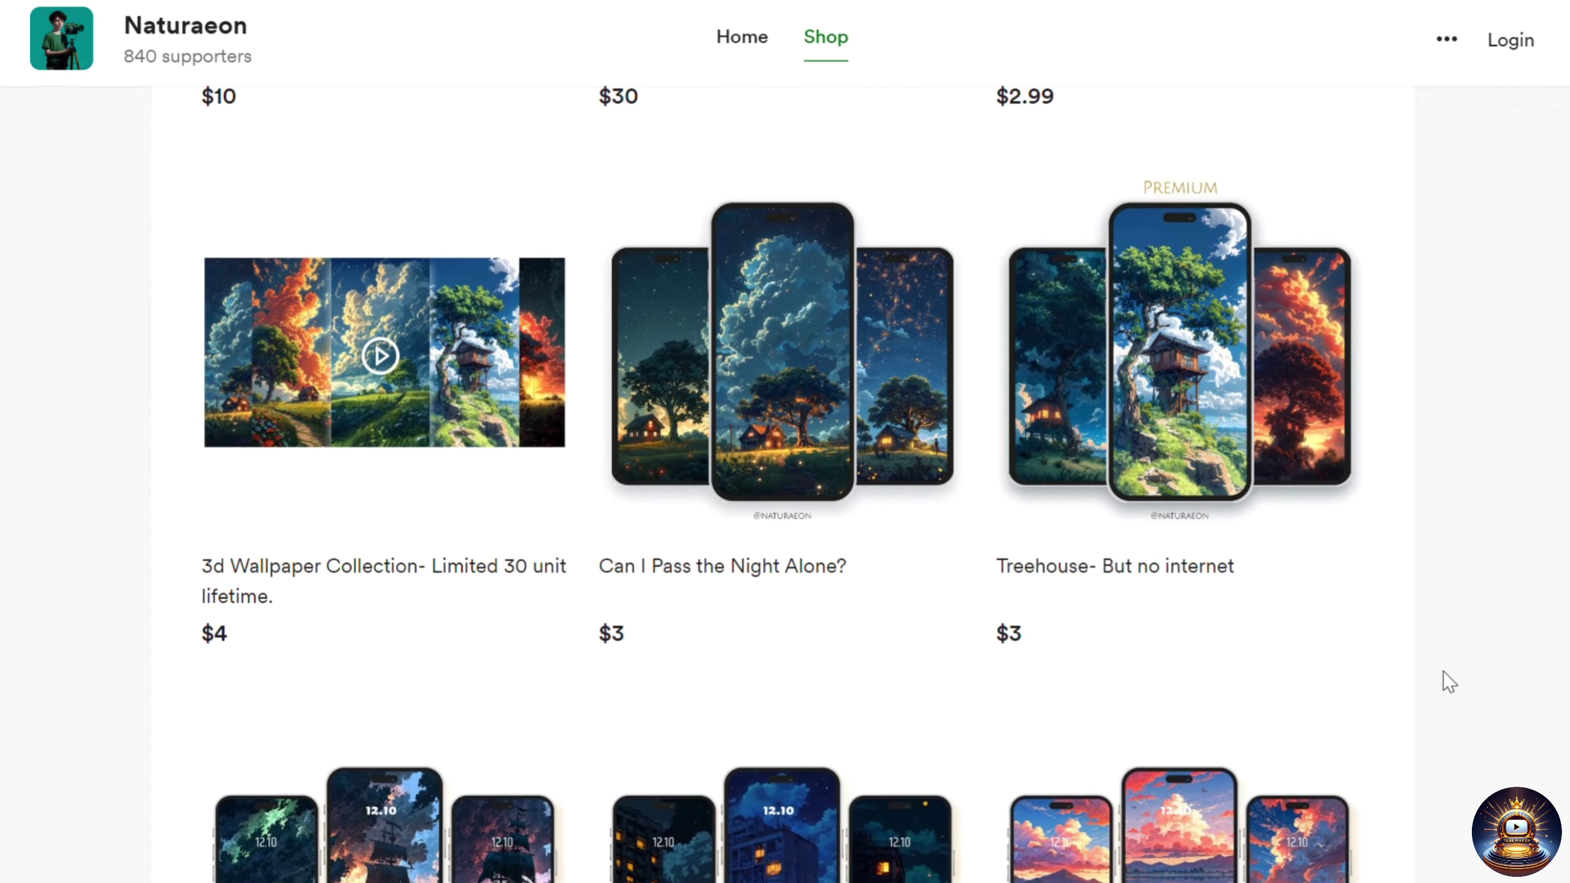
scroll(1445, 672, down, 10)
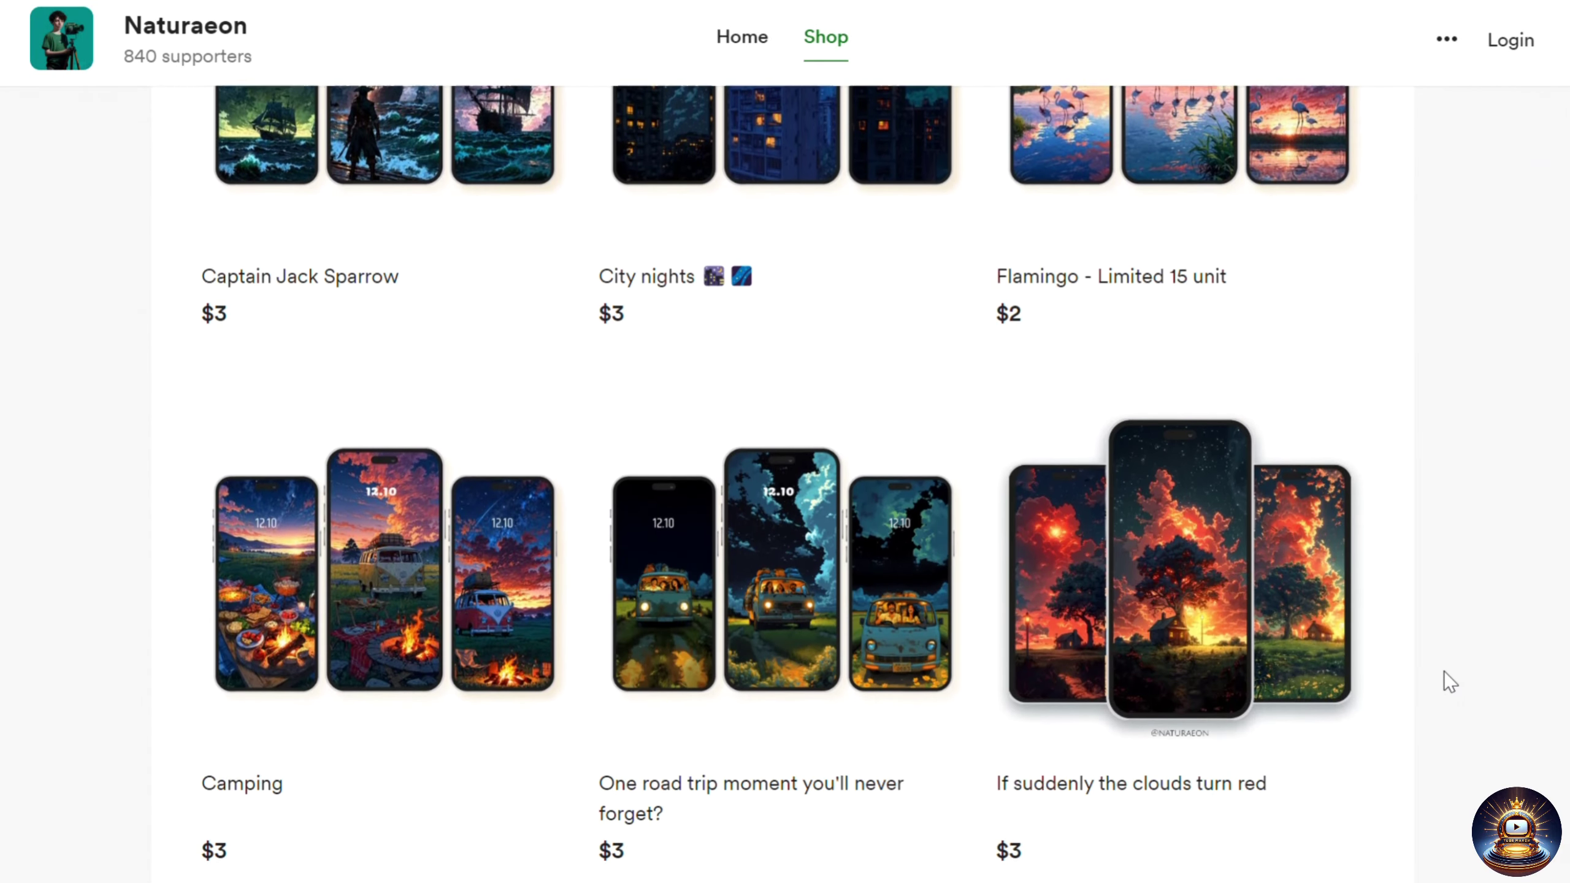
scroll(1444, 671, down, 11)
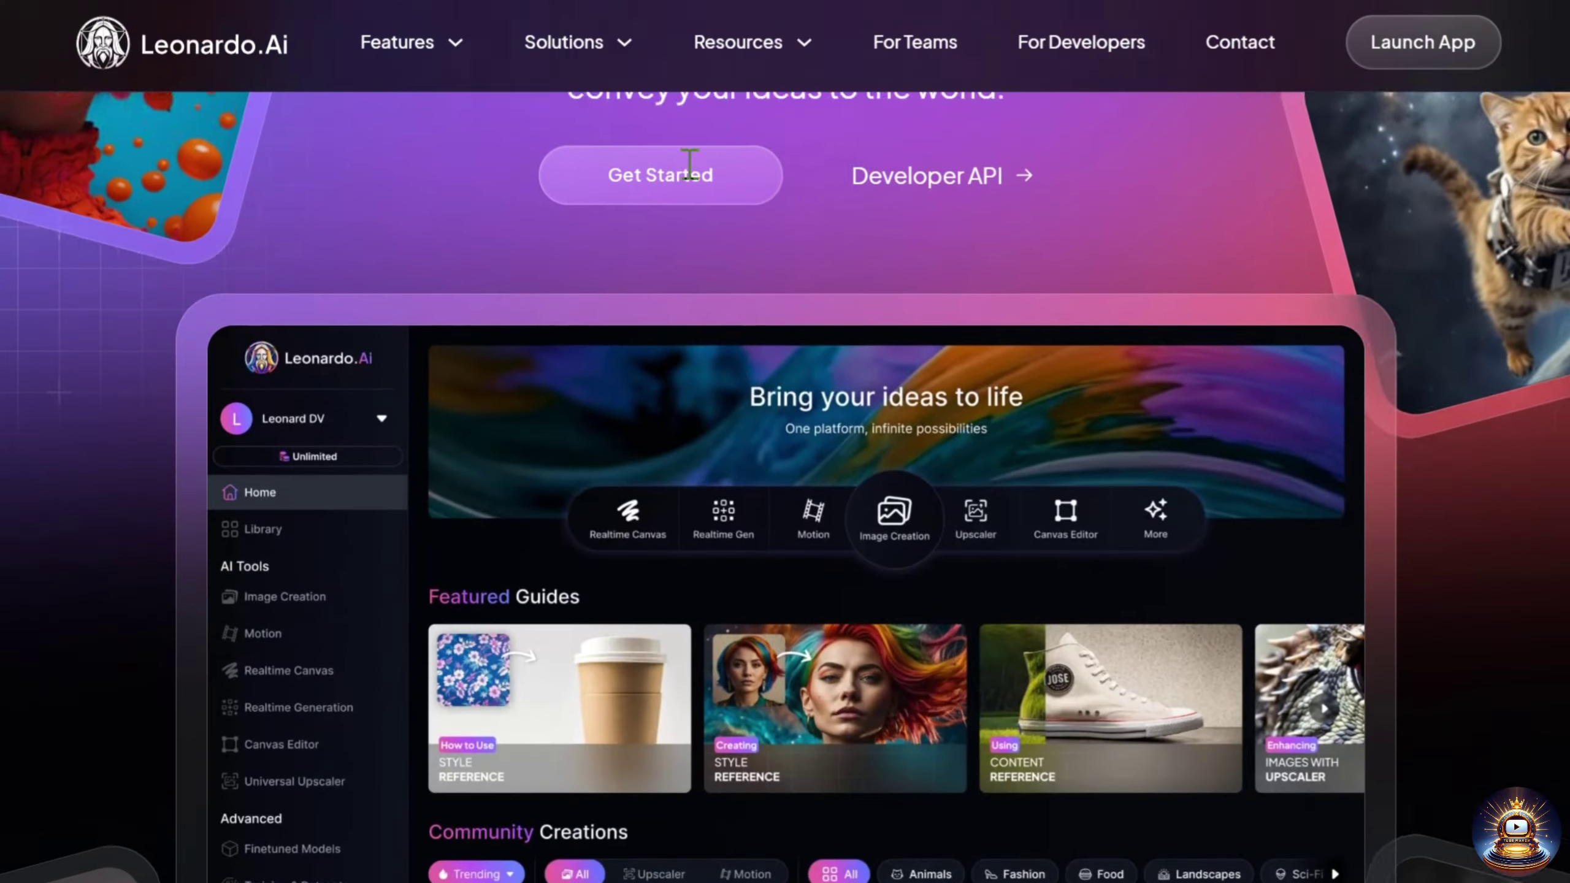
Look over the Leonardo.Ai homepage and read through the anime nature wallpaper prompts in the prompt document.
scroll(688, 166, down, 5)
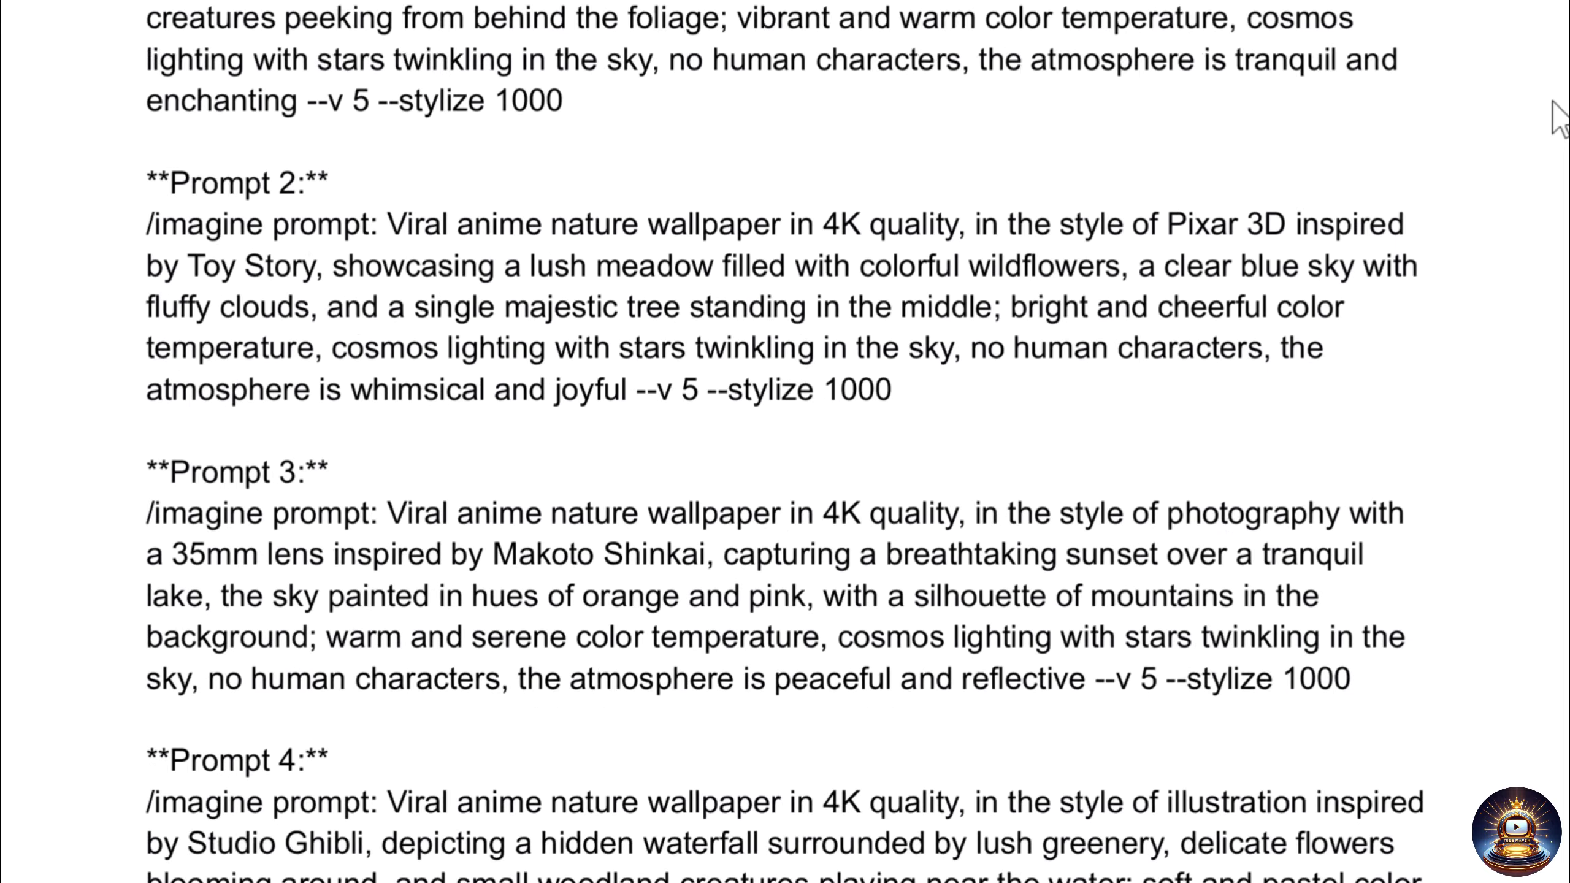
scroll(1558, 118, down, 4)
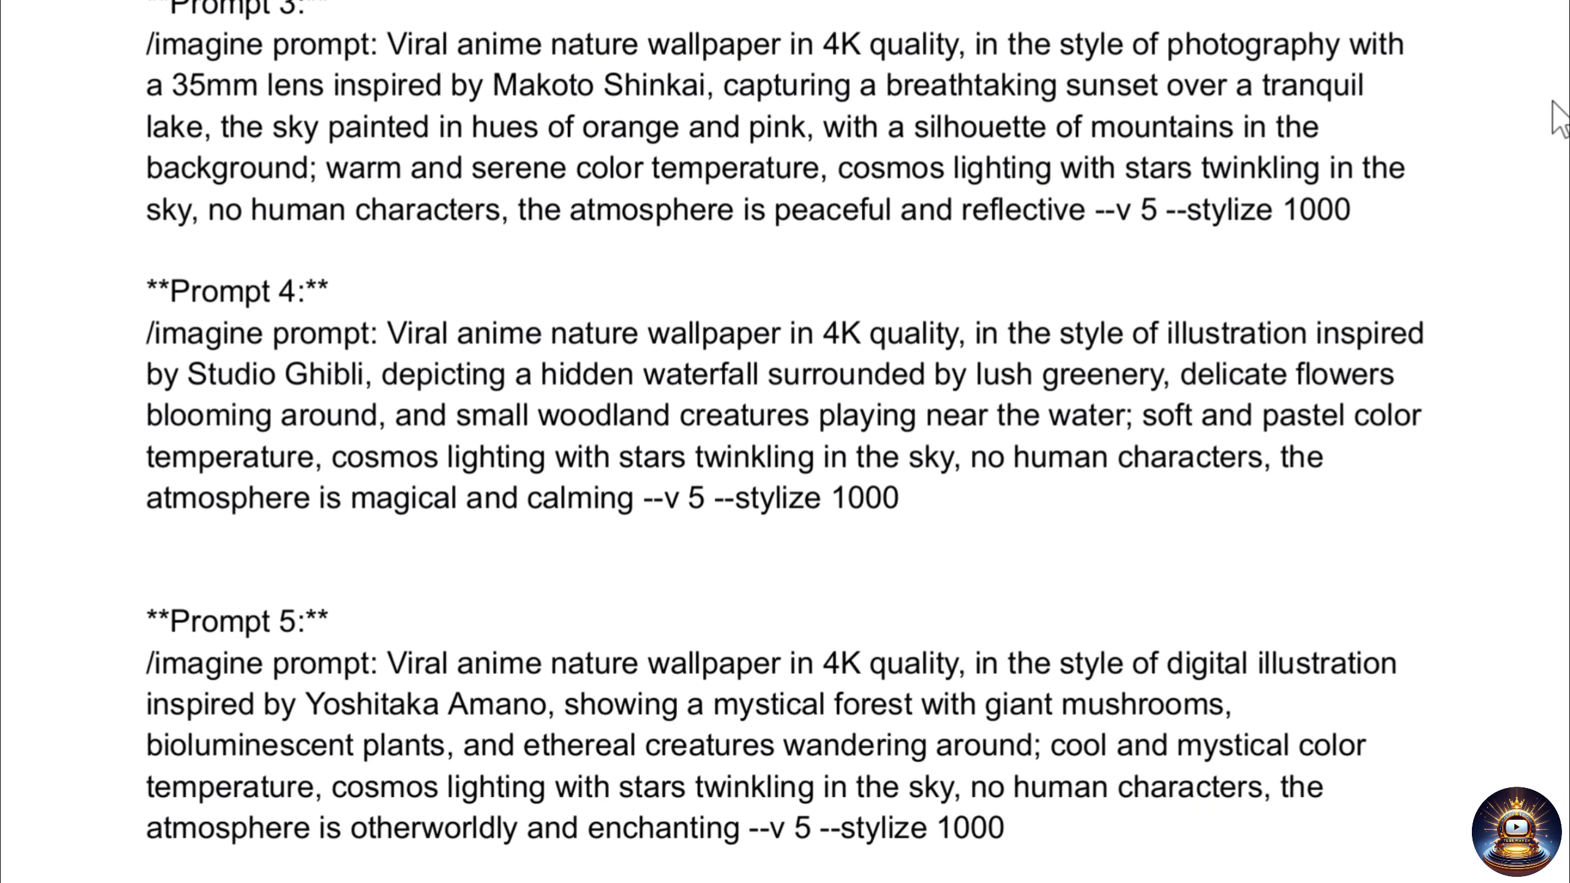
scroll(1559, 118, down, 10)
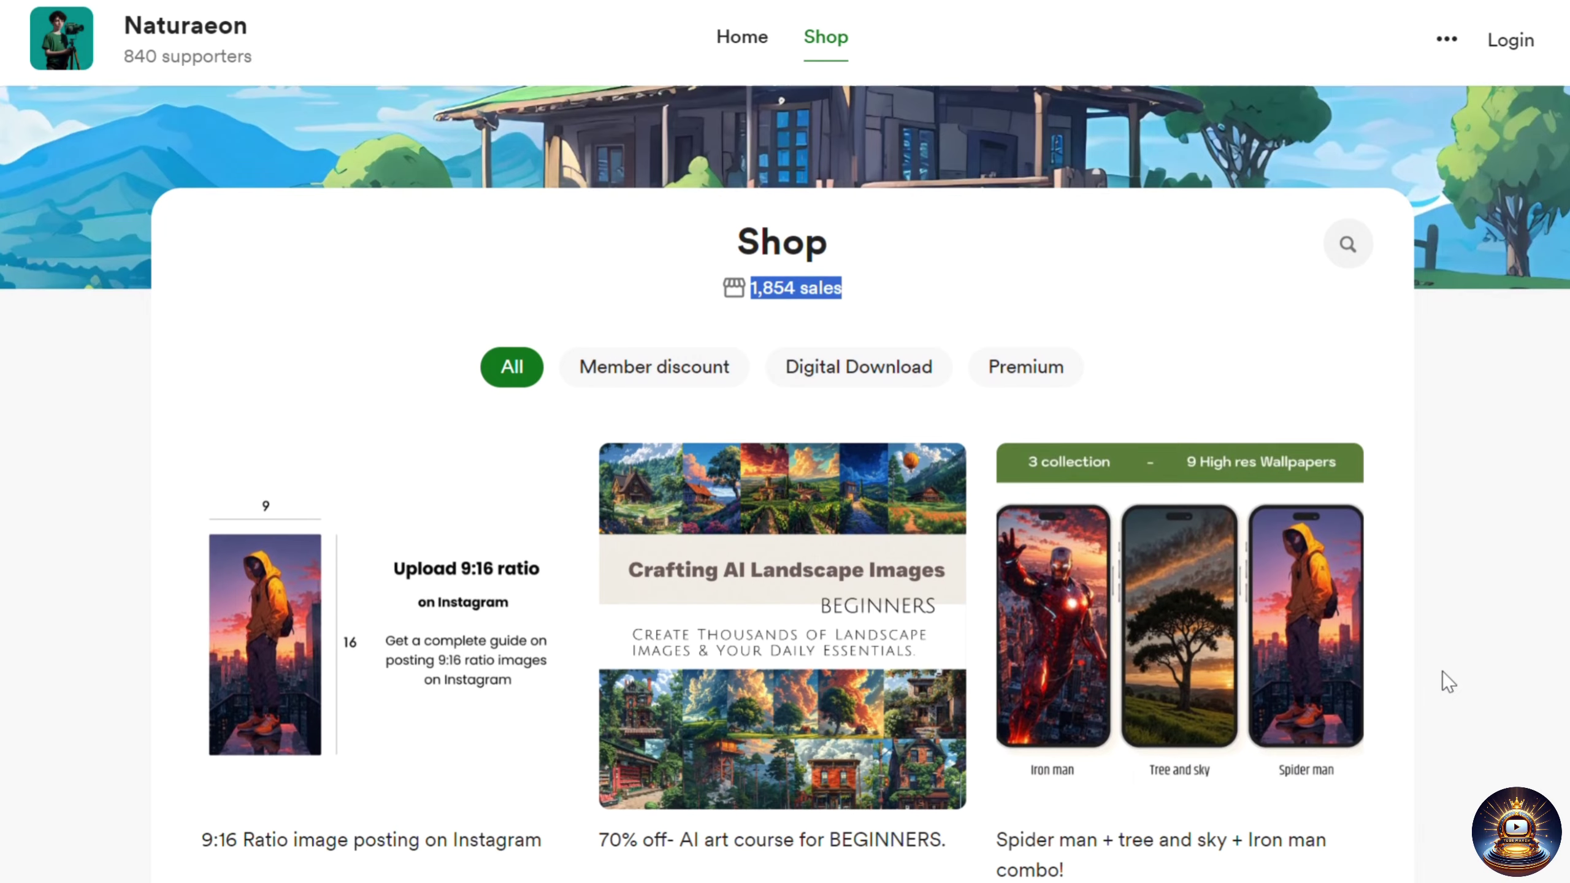
Return to the Naturaeon shop and review its product titles and prices from the first listings to the Campfire under Open Sky pack.
scroll(1443, 671, down, 10)
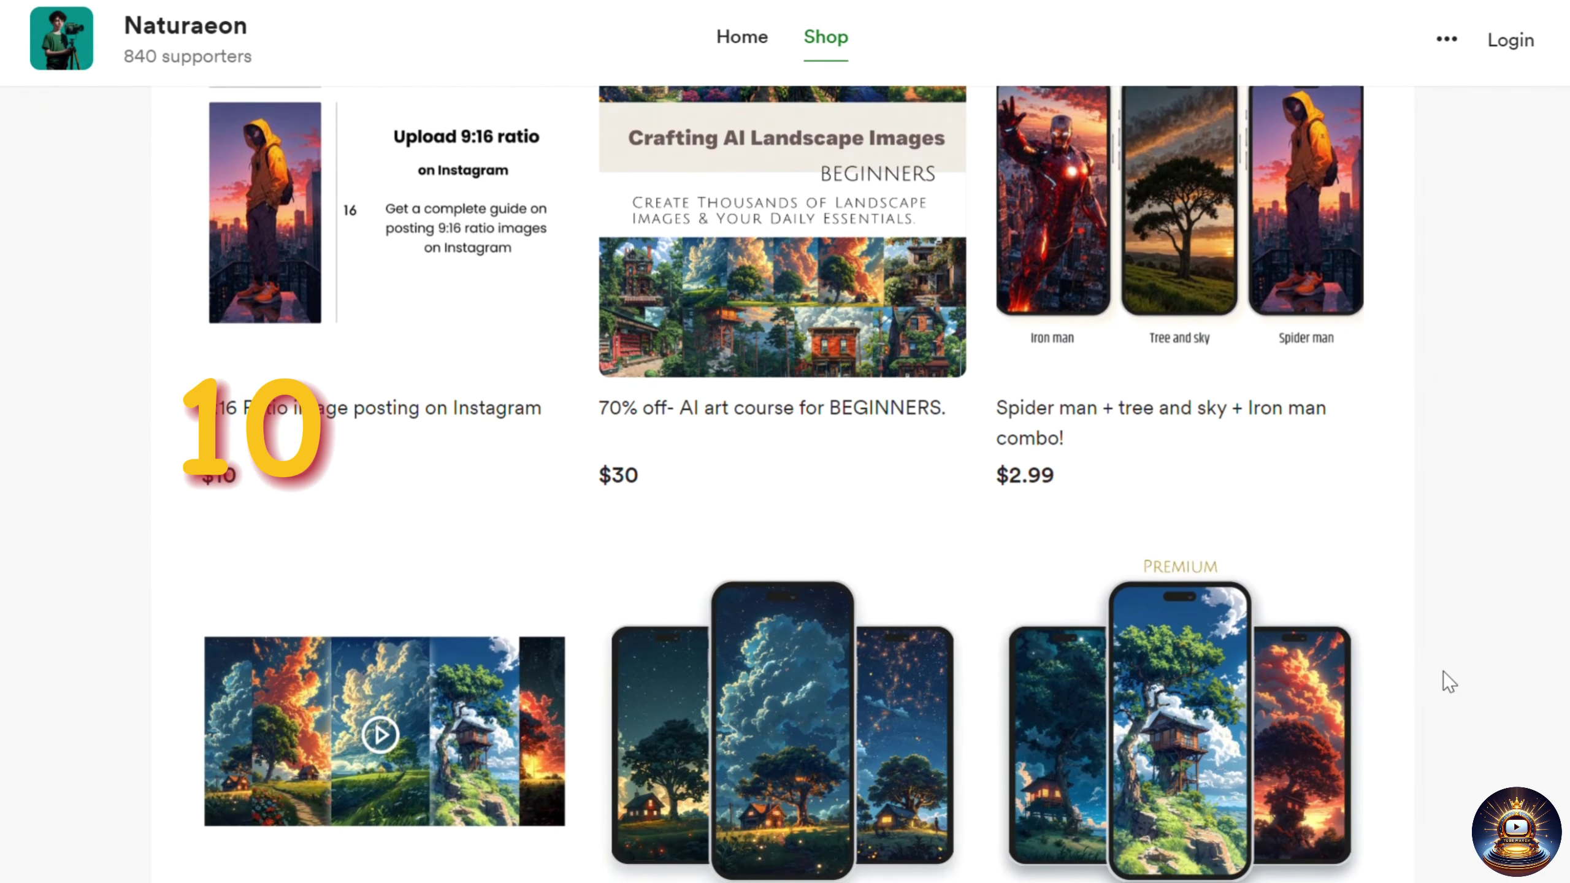
scroll(1442, 671, down, 10)
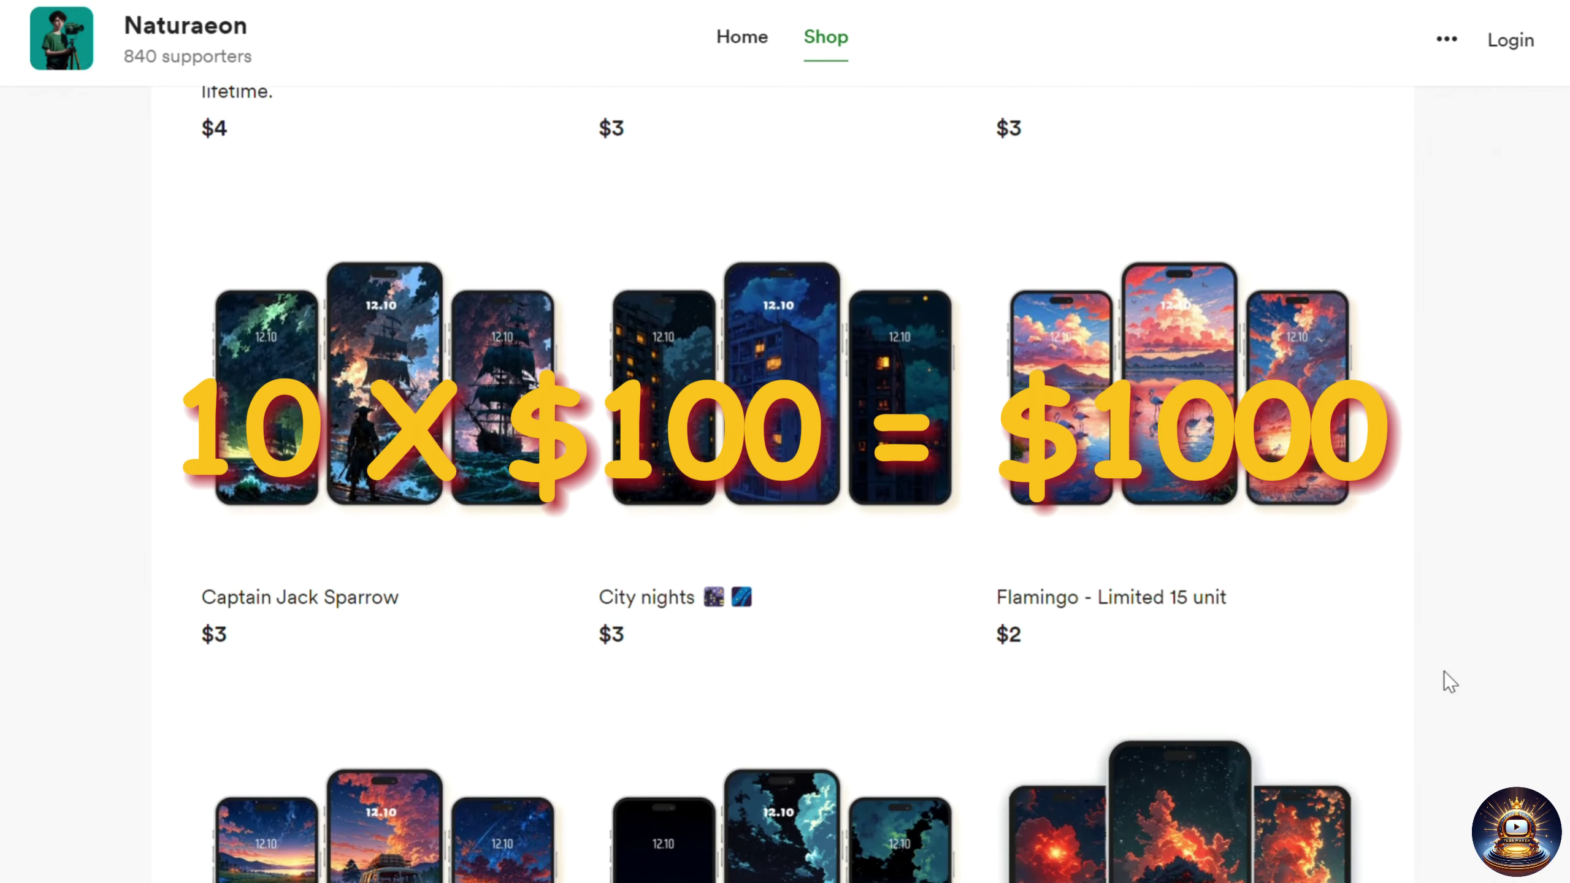
scroll(1444, 671, down, 8)
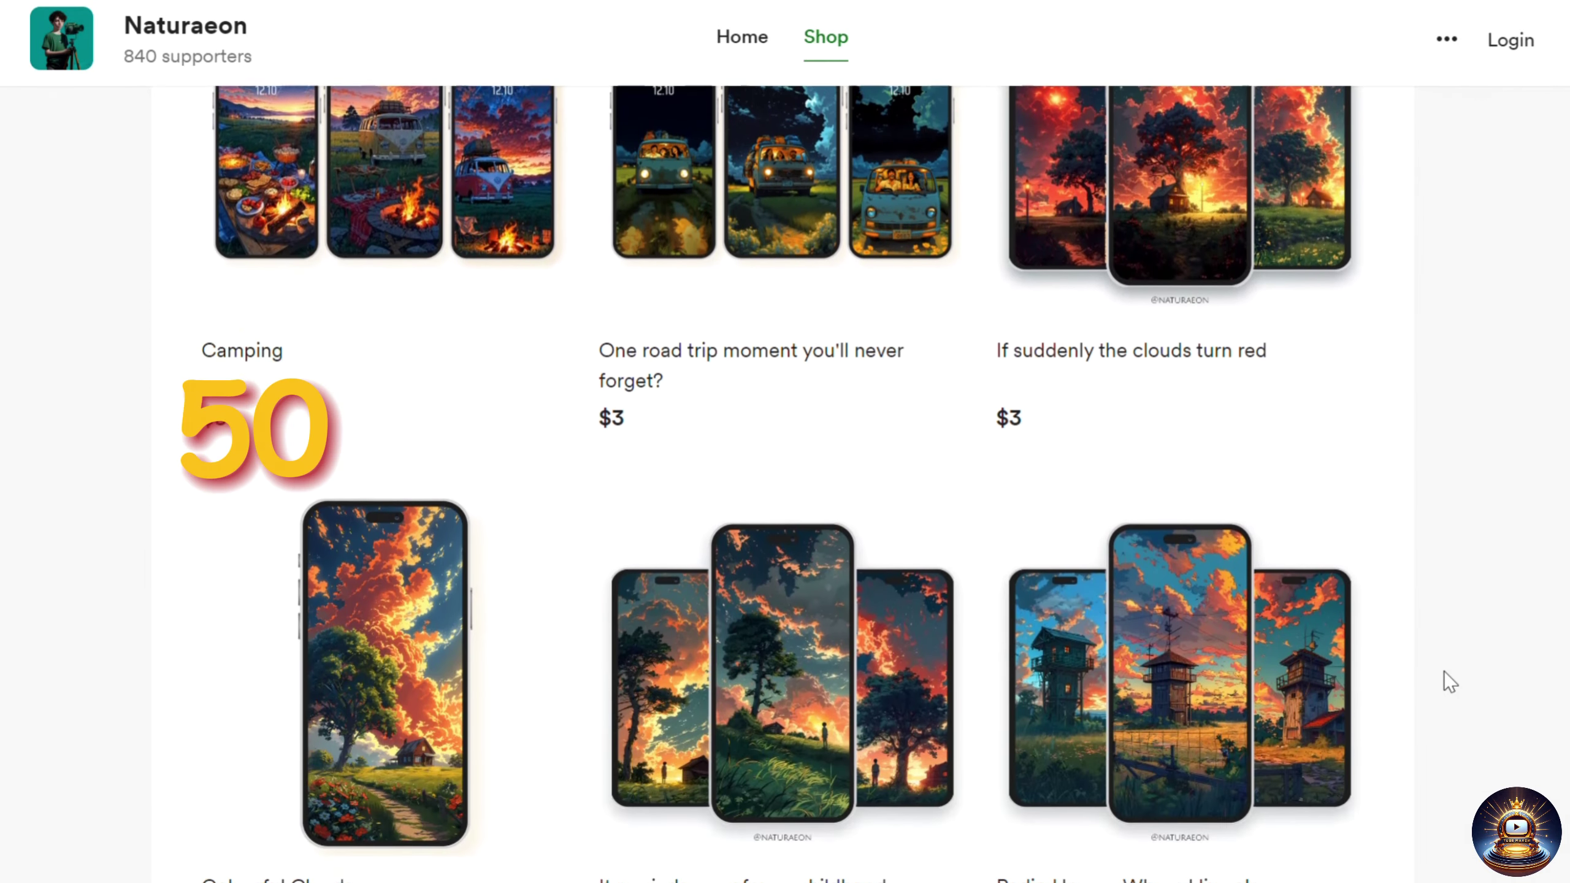
scroll(1443, 671, down, 10)
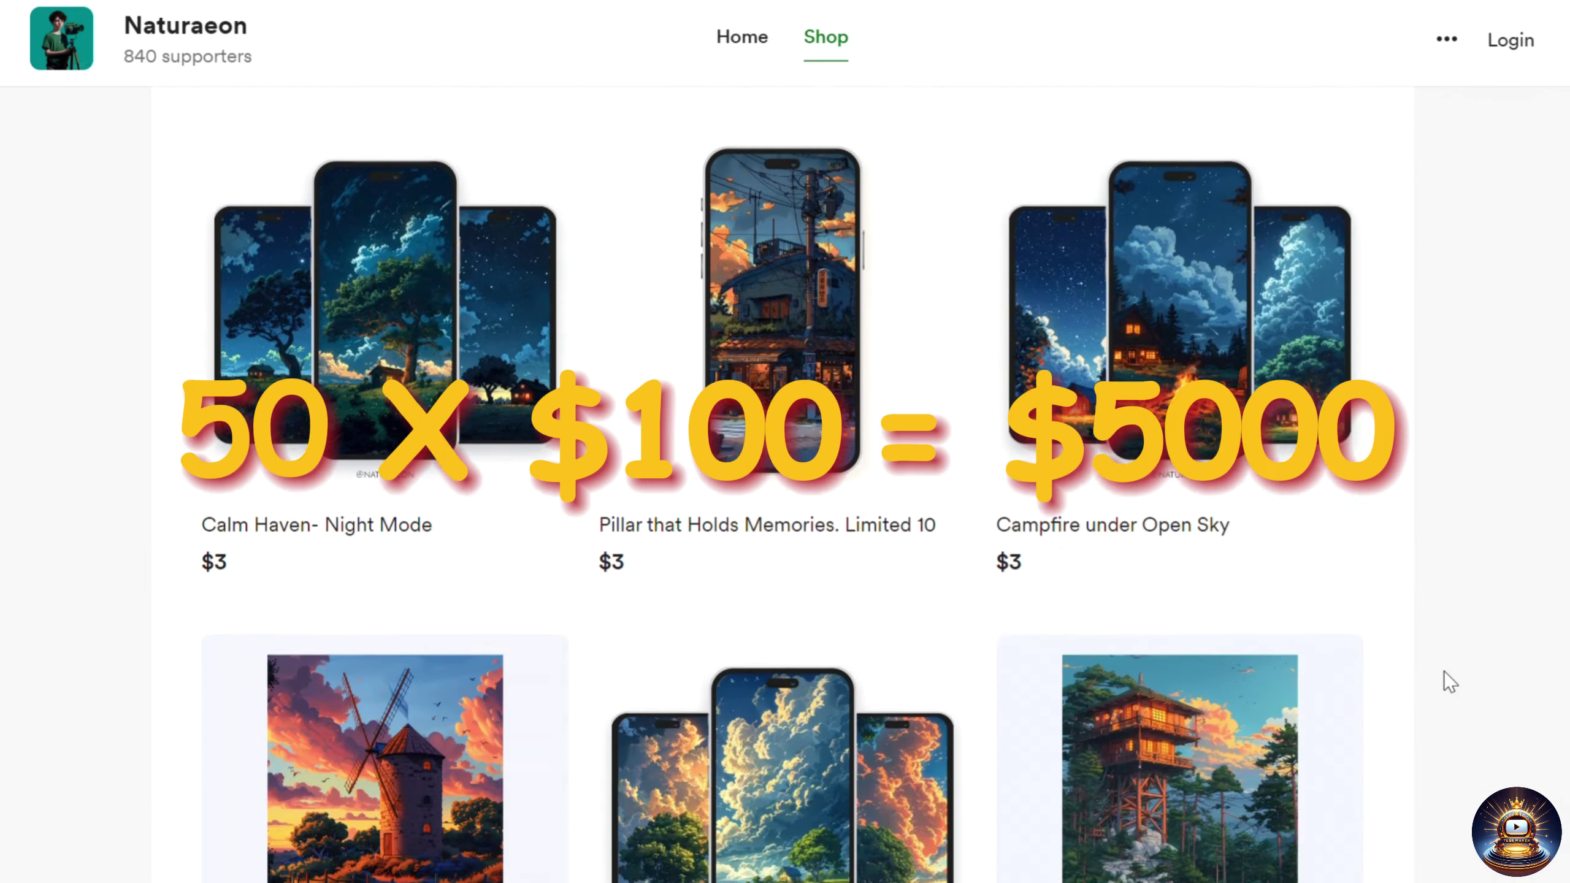